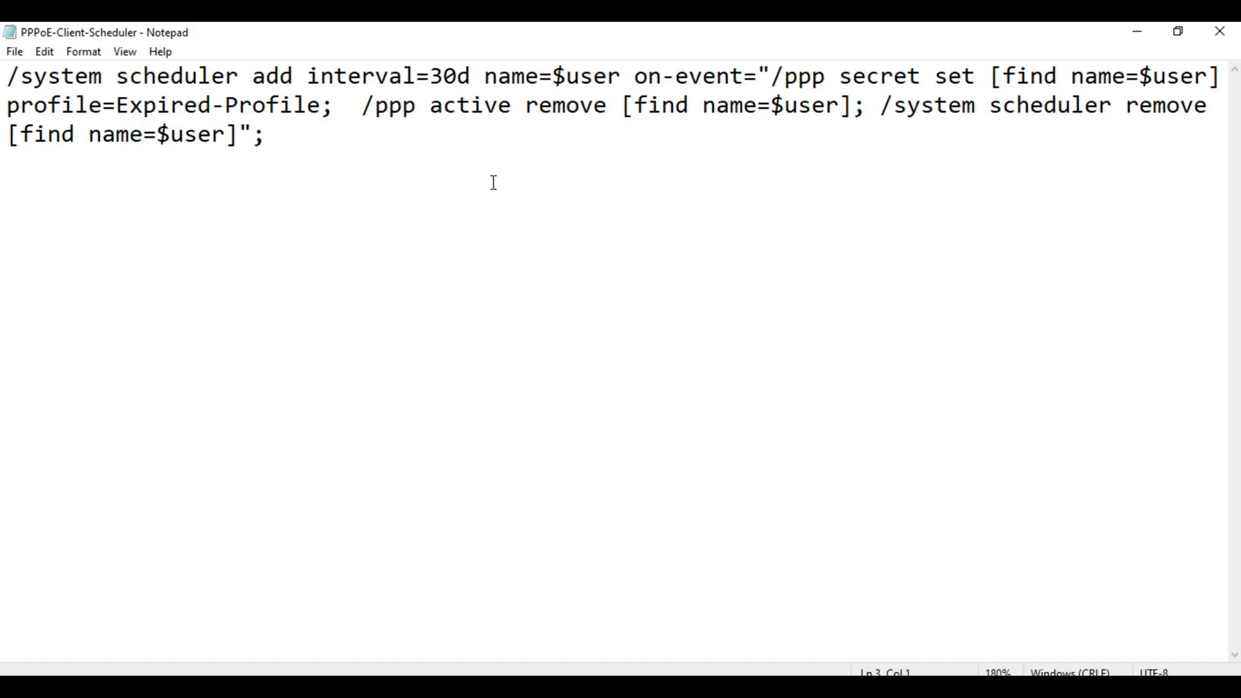
Place the caret at the end of the 30-day /system scheduler add command in Notepad
click(279, 134)
Copy the whole scheduler command from Notepad
drag(279, 135, 5, 77)
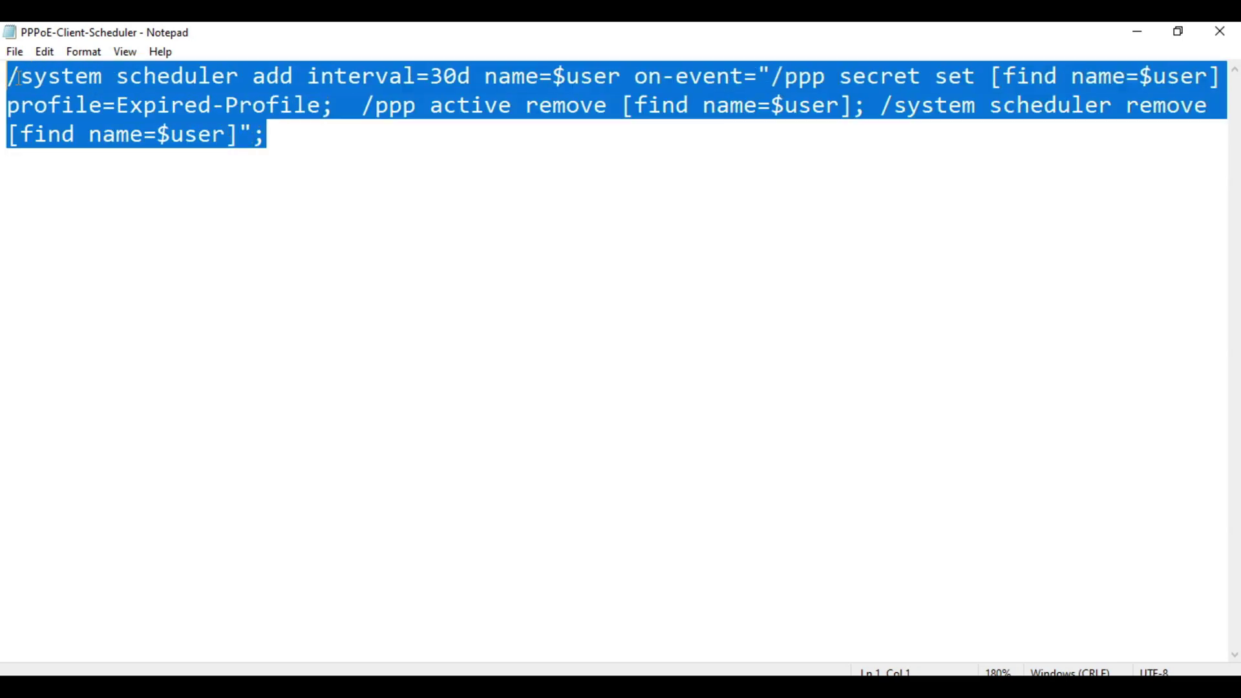
right_click(35, 79)
click(52, 137)
click(1138, 32)
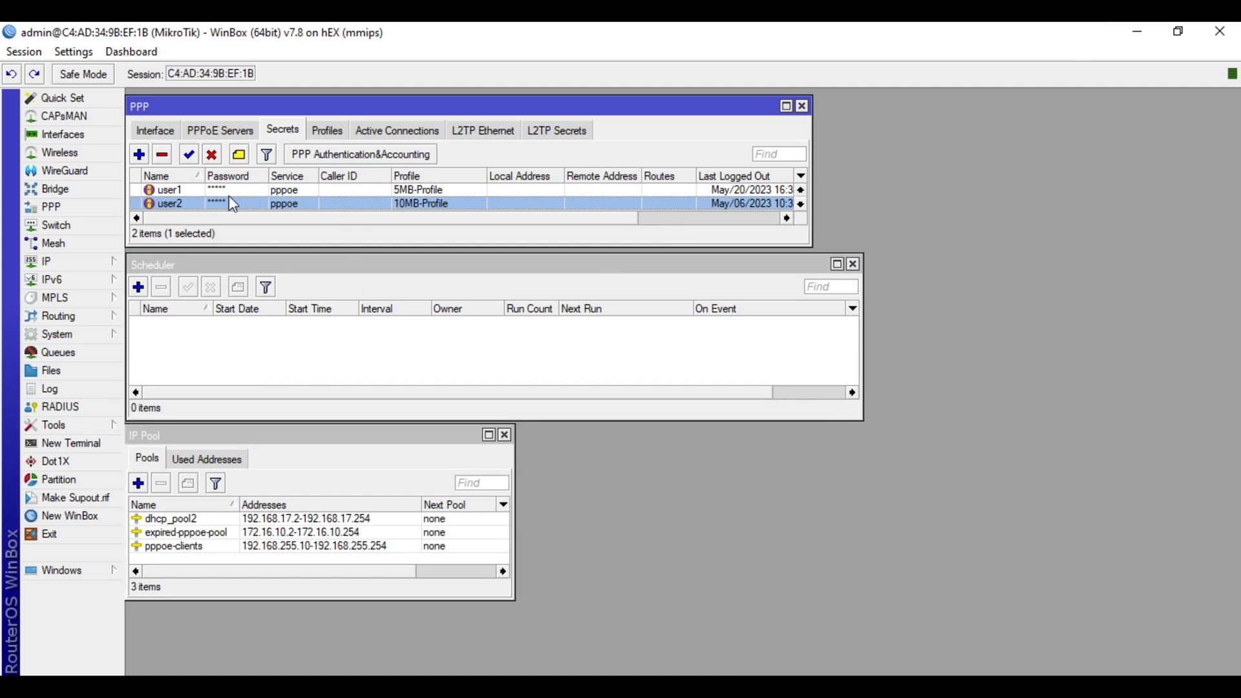
Paste the scheduler command as 5MB-Profile's On Up script and save it
click(327, 131)
double_click(261, 189)
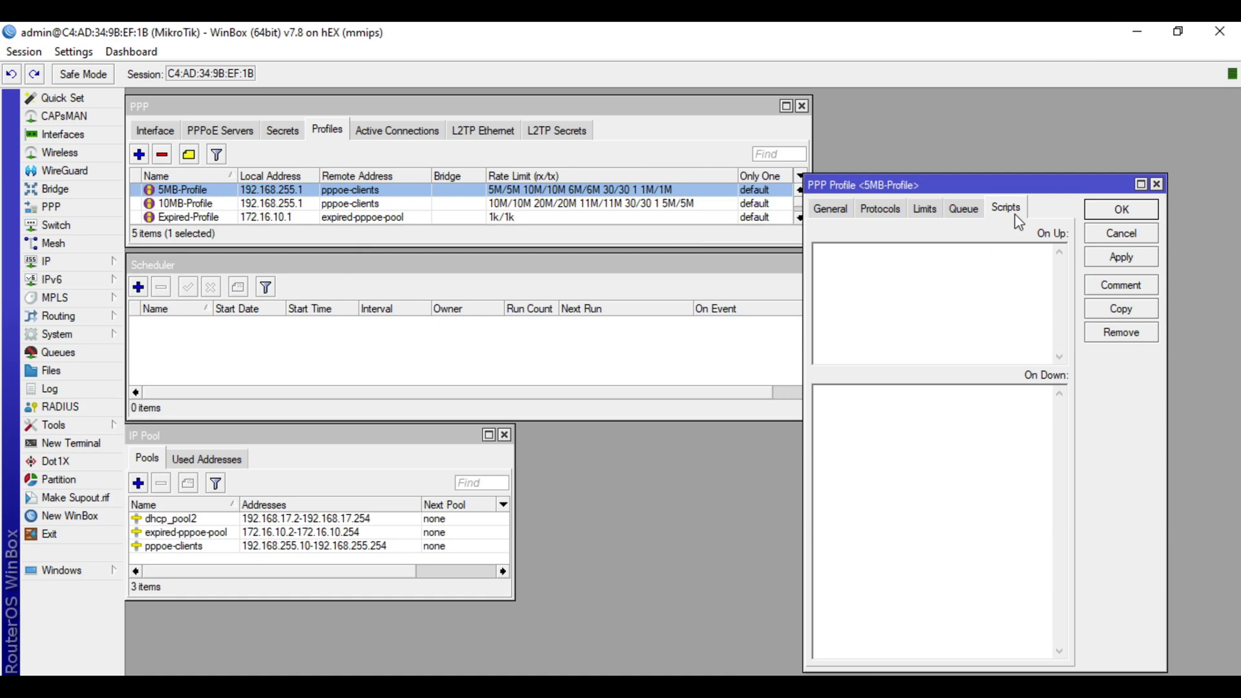
right_click(950, 270)
click(998, 349)
click(1120, 259)
click(1146, 212)
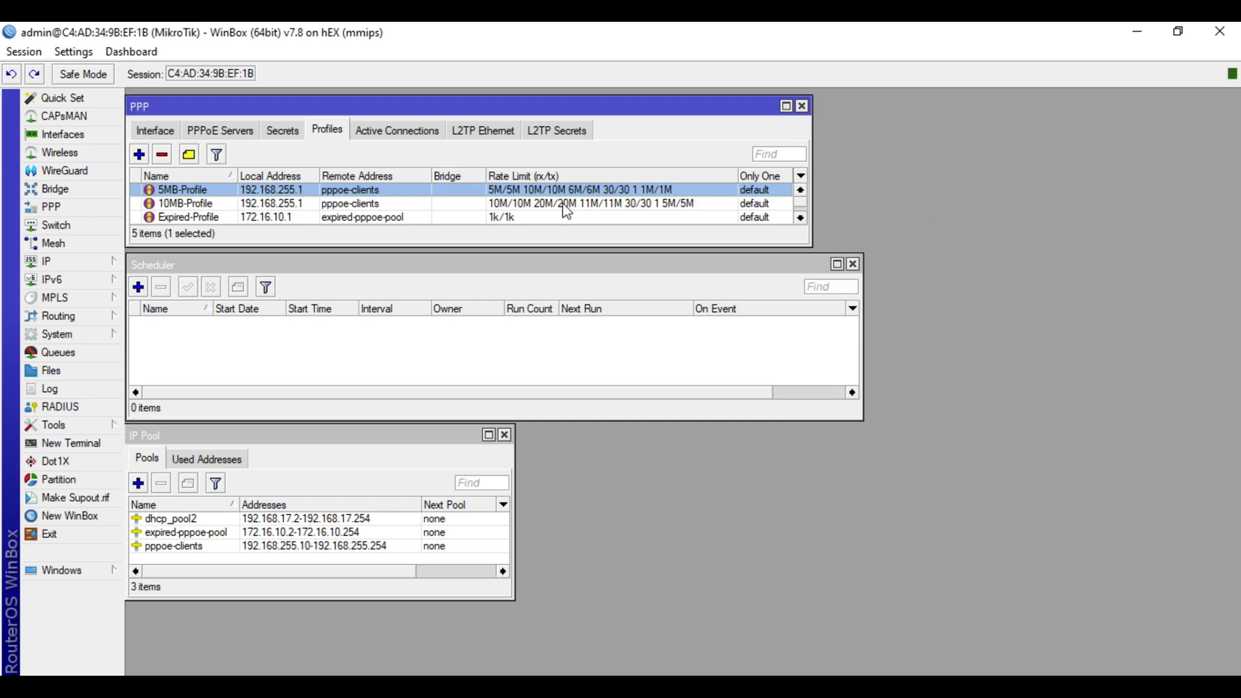
Paste the same command as 10MB-Profile's On Up script and save it
double_click(210, 205)
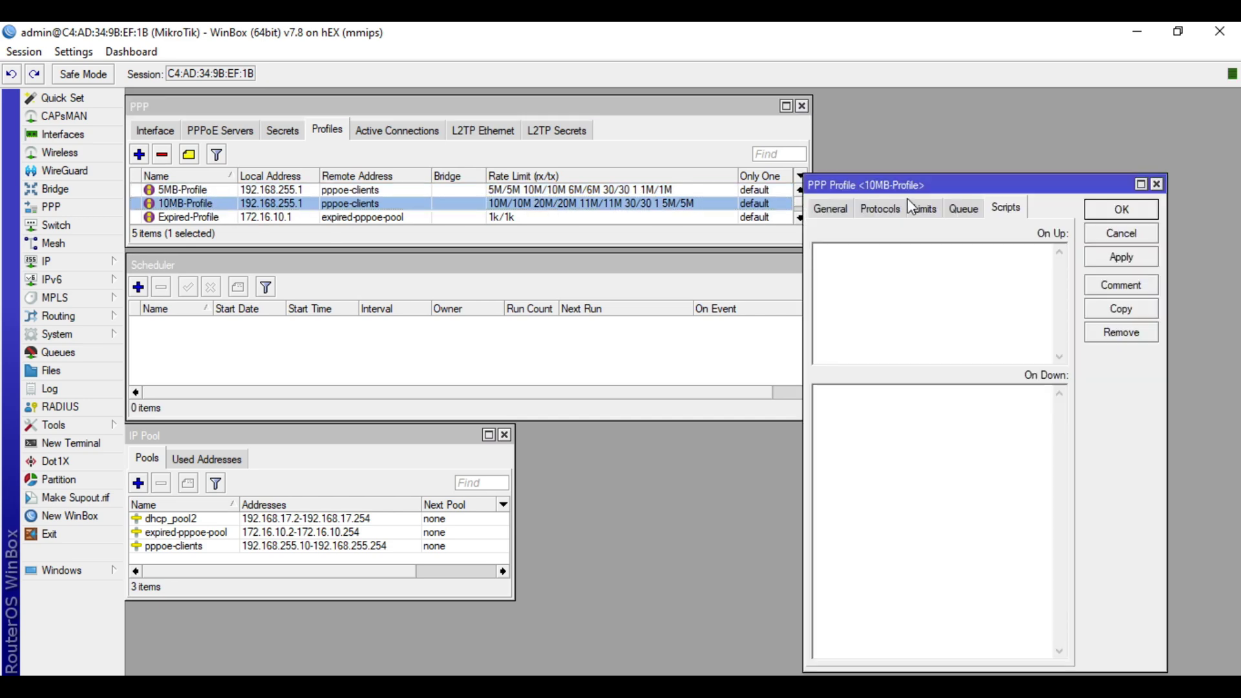
right_click(927, 272)
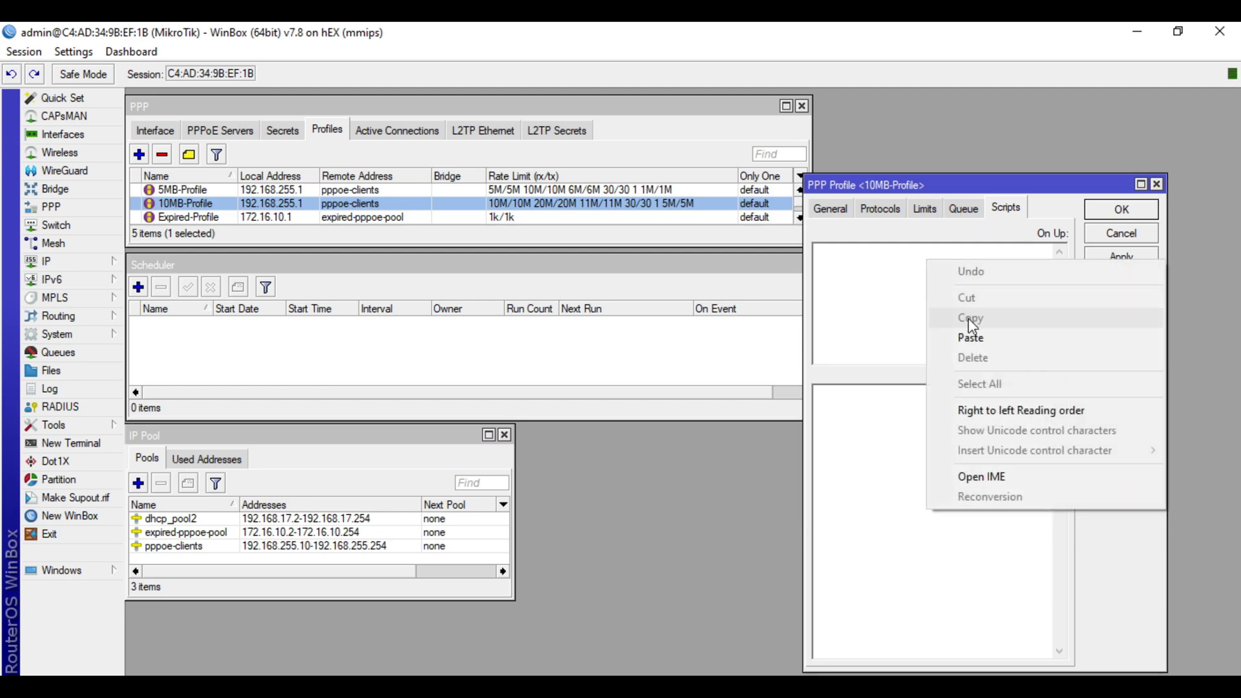
click(970, 339)
click(1128, 264)
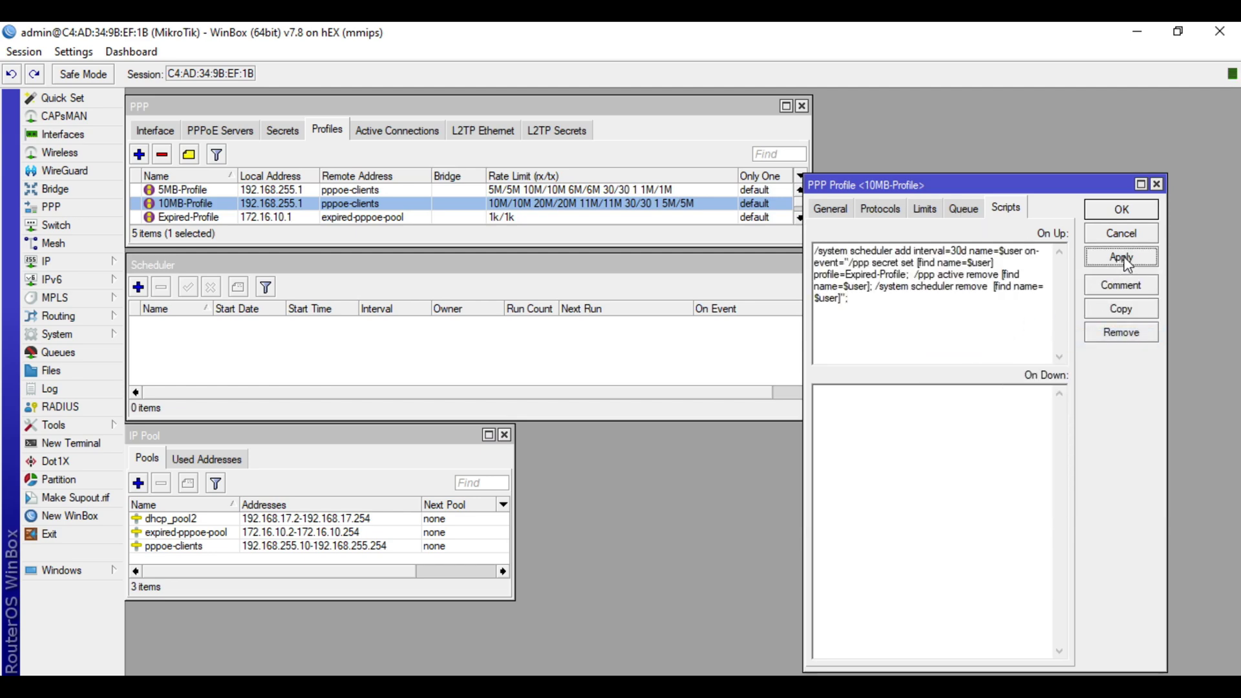
click(1121, 210)
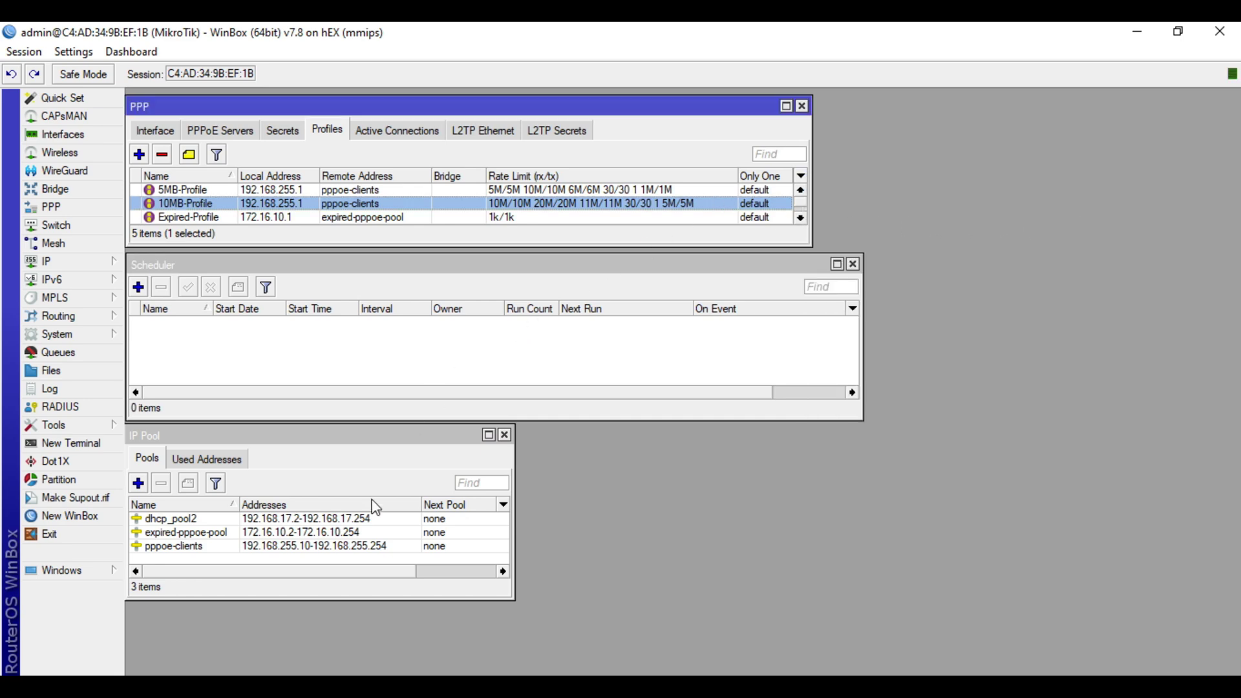
key(alt+Tab)
Highlight the whole command, then its start and the /system scheduler part, to explain them
click(286, 153)
drag(321, 132, 6, 77)
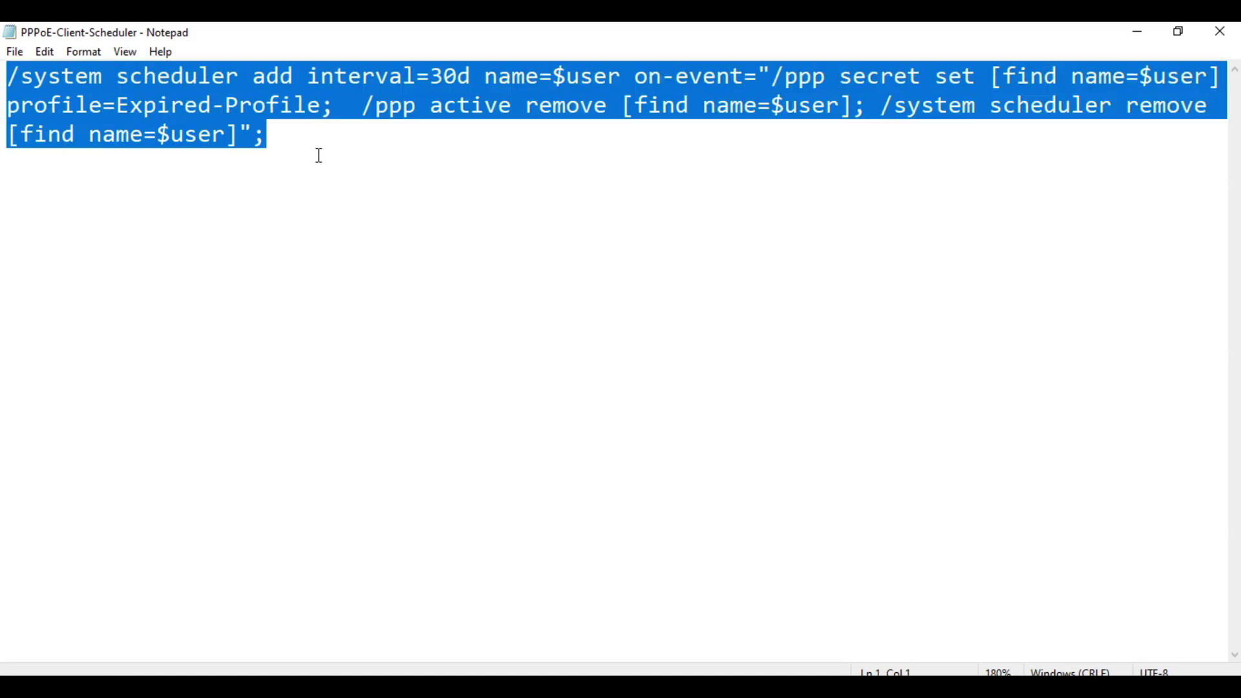
click(355, 137)
drag(20, 78, 482, 79)
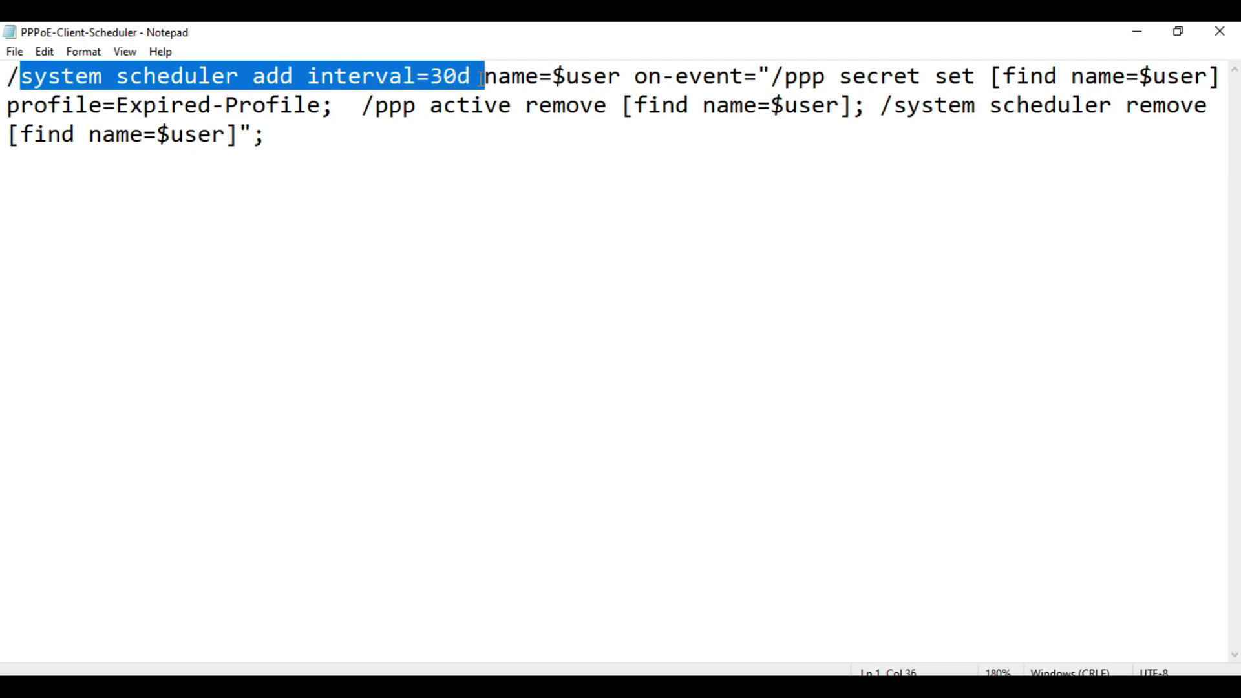
click(223, 172)
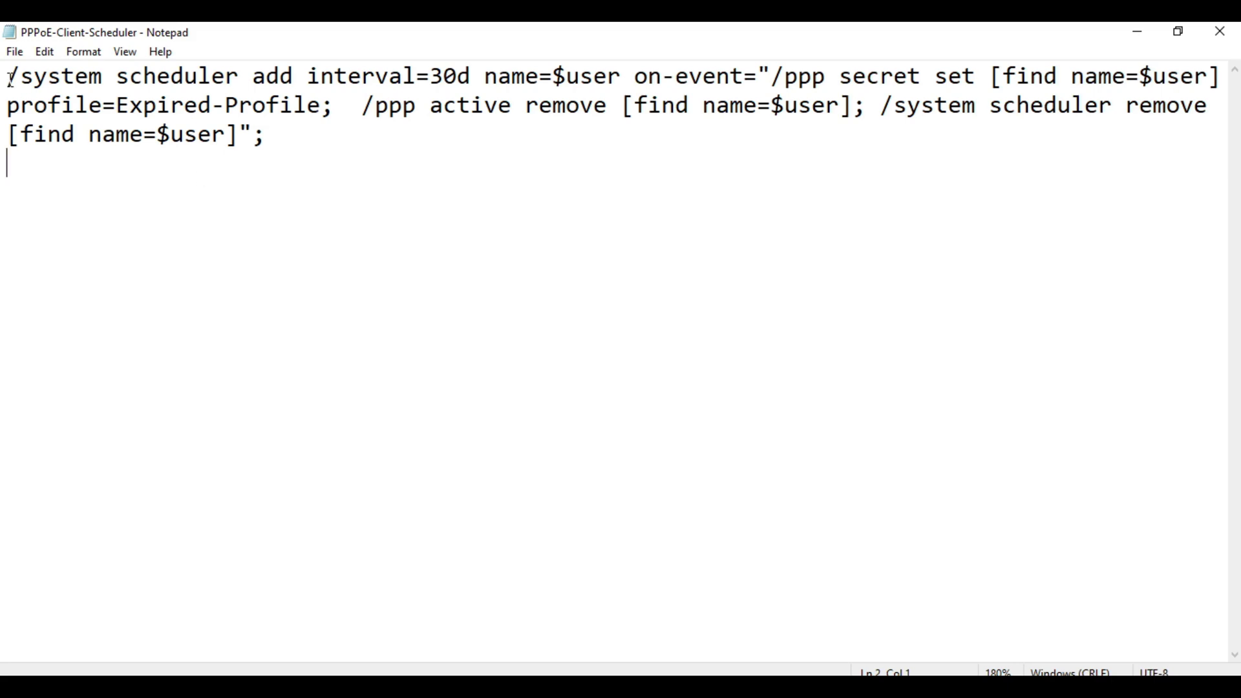
drag(20, 79, 224, 78)
key(alt+Tab)
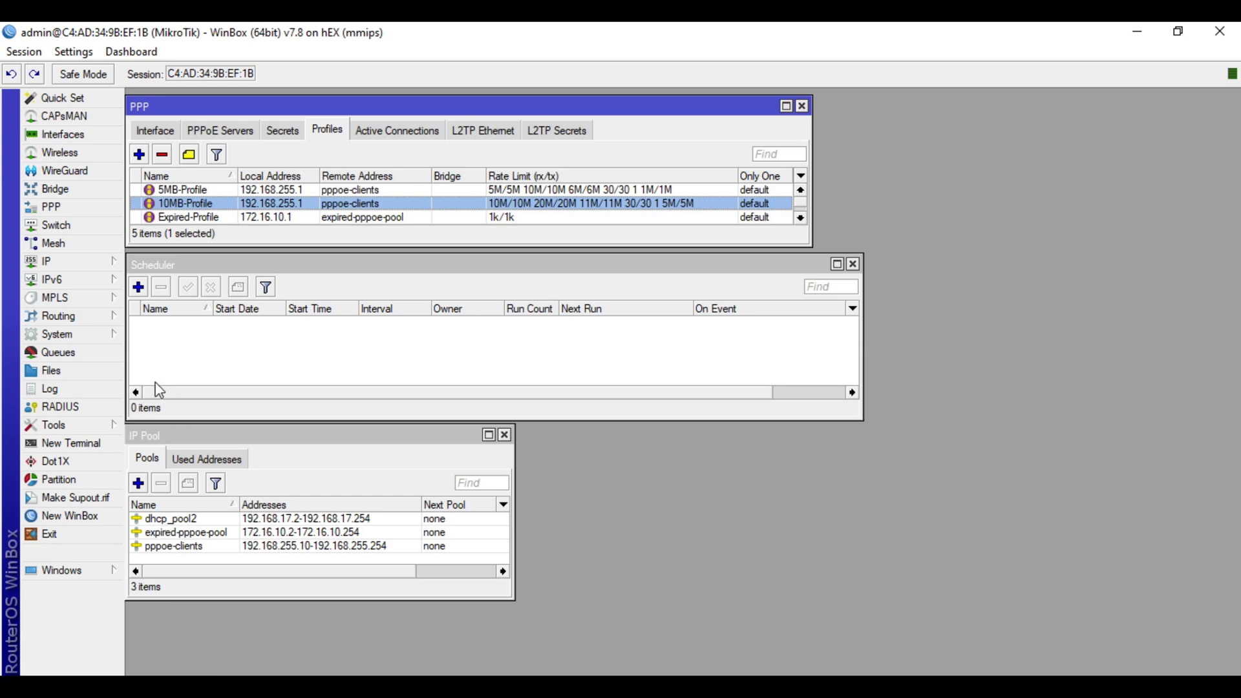
Start a new schedule from System > Scheduler and select its default name schedule1
click(195, 354)
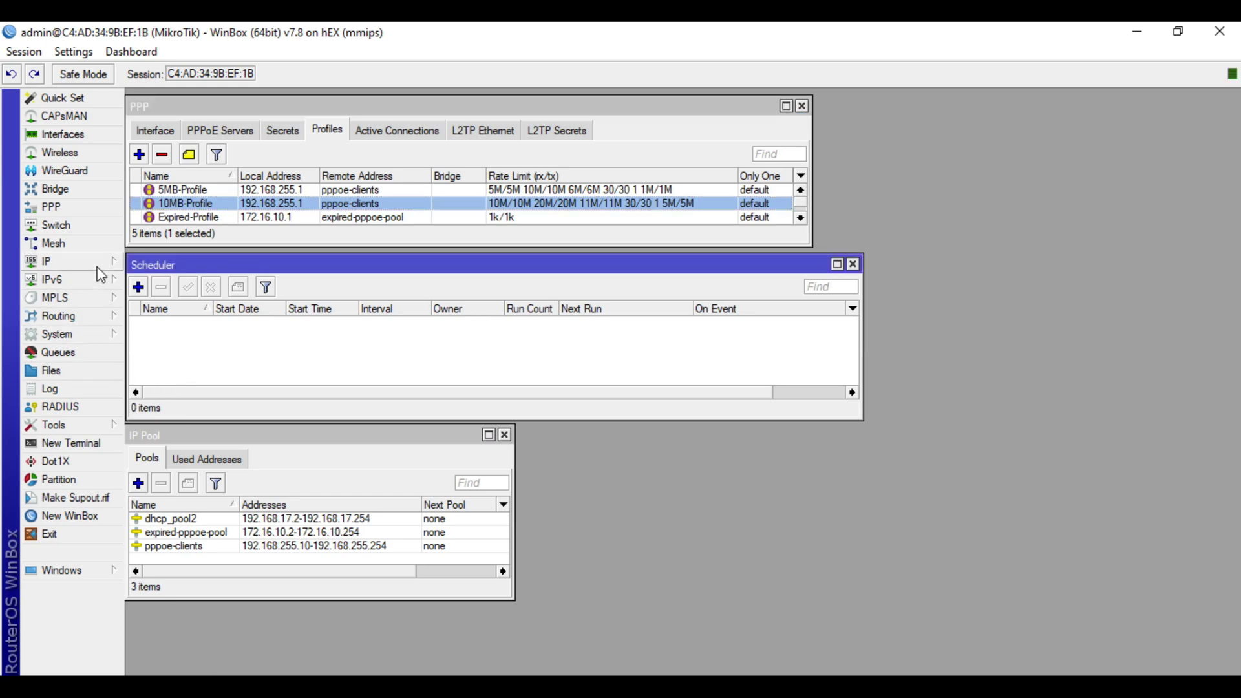
click(76, 335)
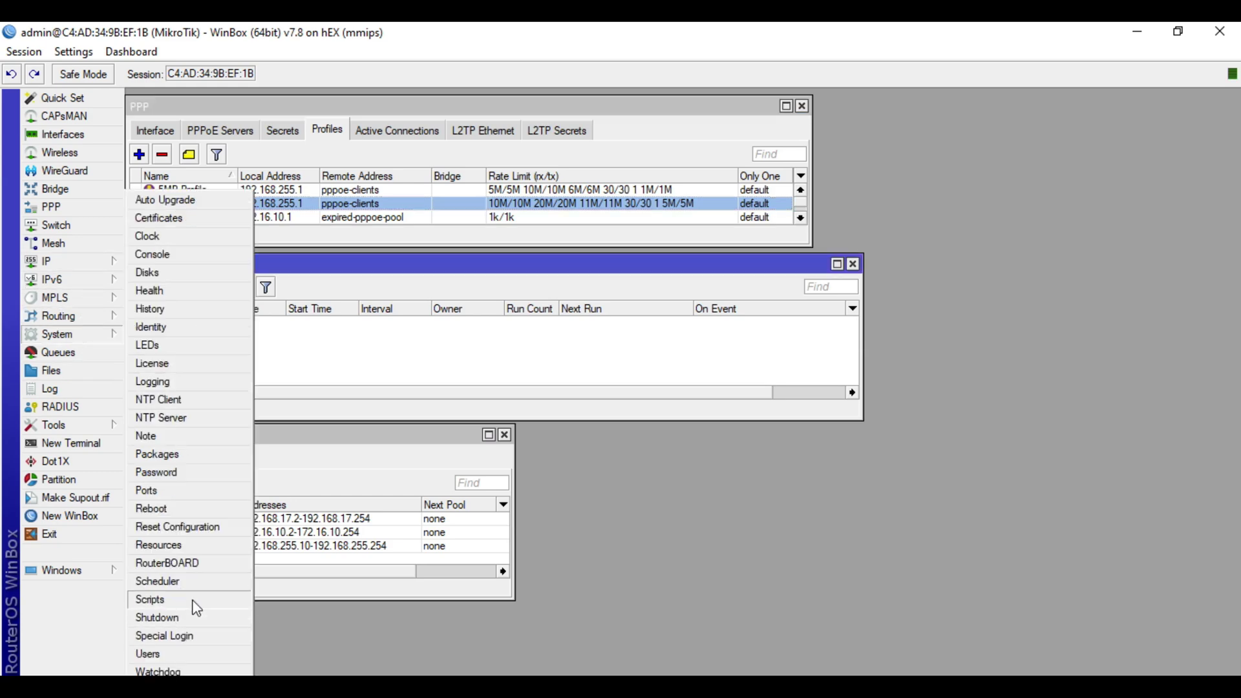
click(159, 581)
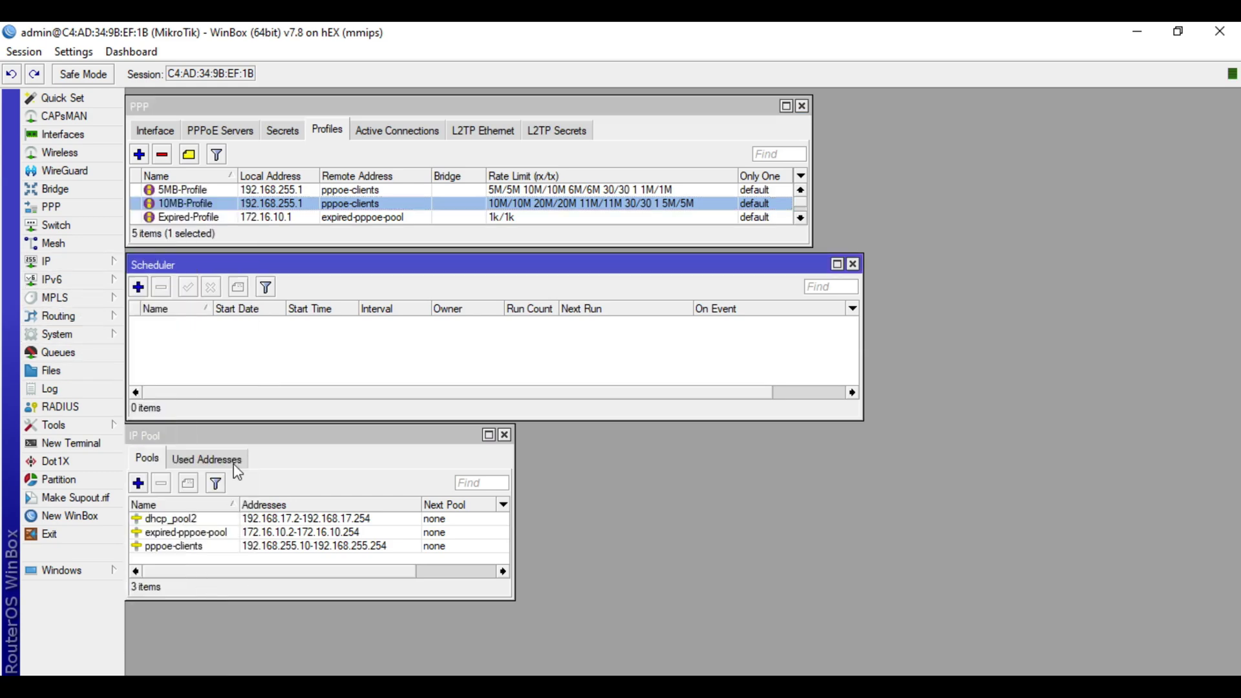
click(140, 288)
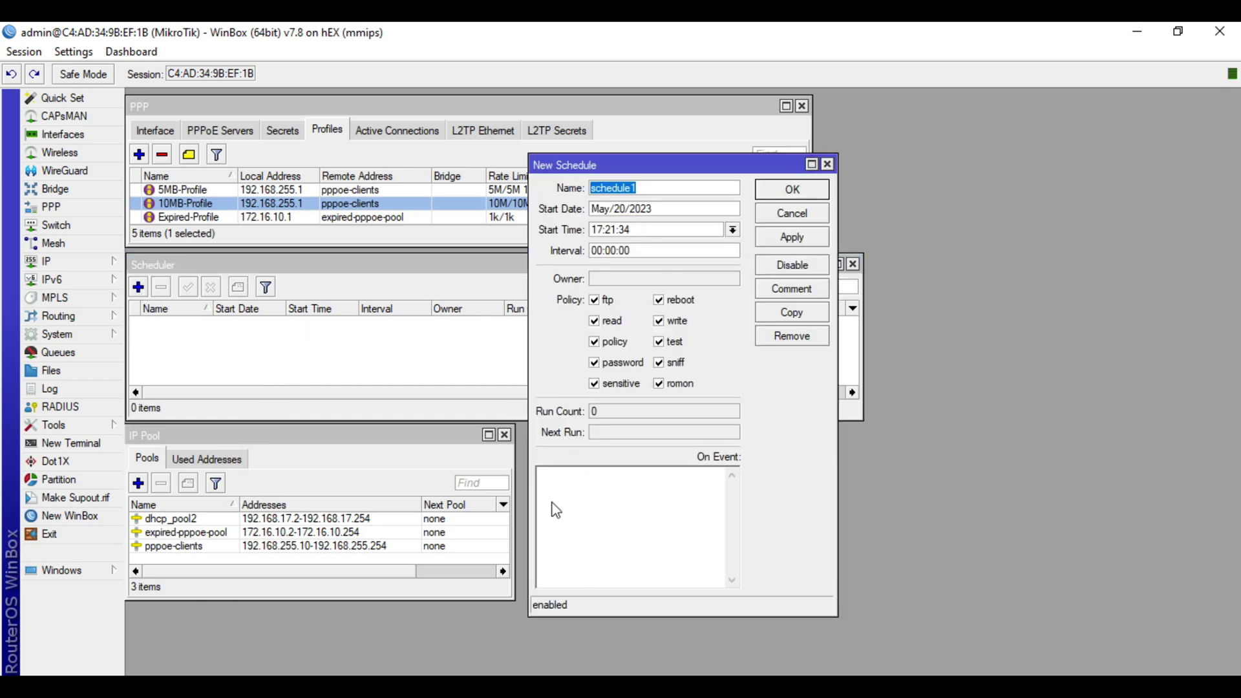
click(668, 192)
double_click(669, 192)
key(alt+Tab)
Highlight the name=$user parameter and then just the $user variable in the command
click(571, 165)
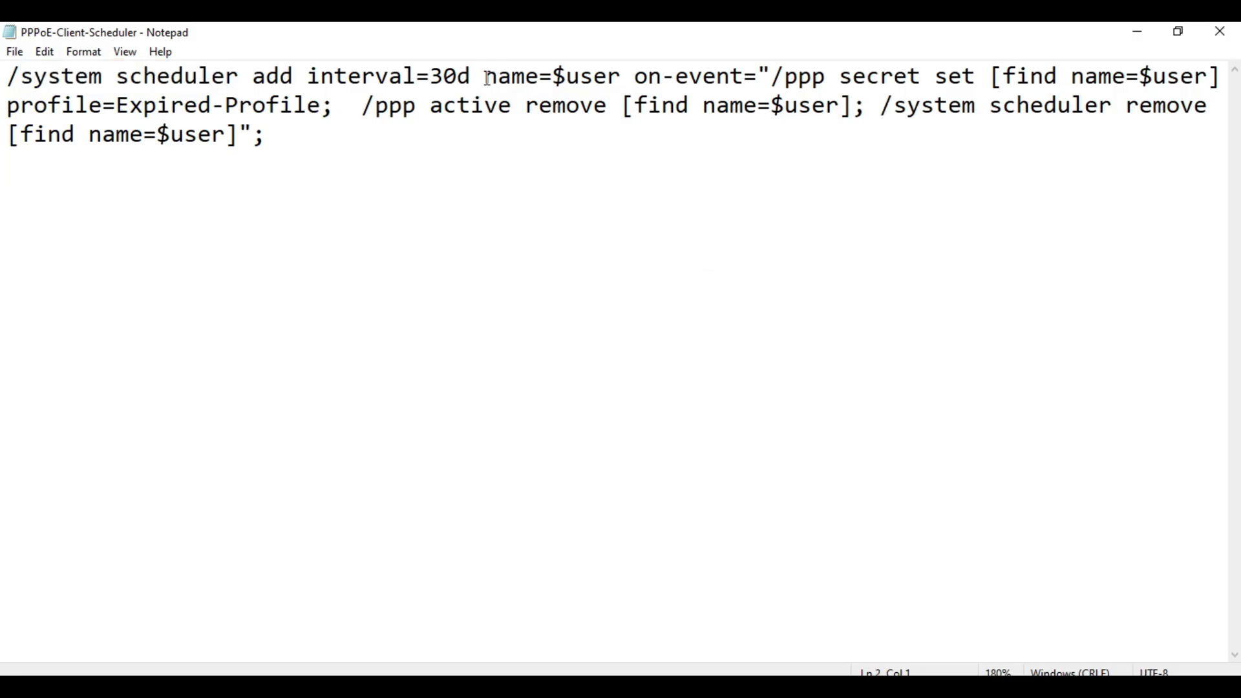
drag(488, 79, 568, 79)
click(609, 78)
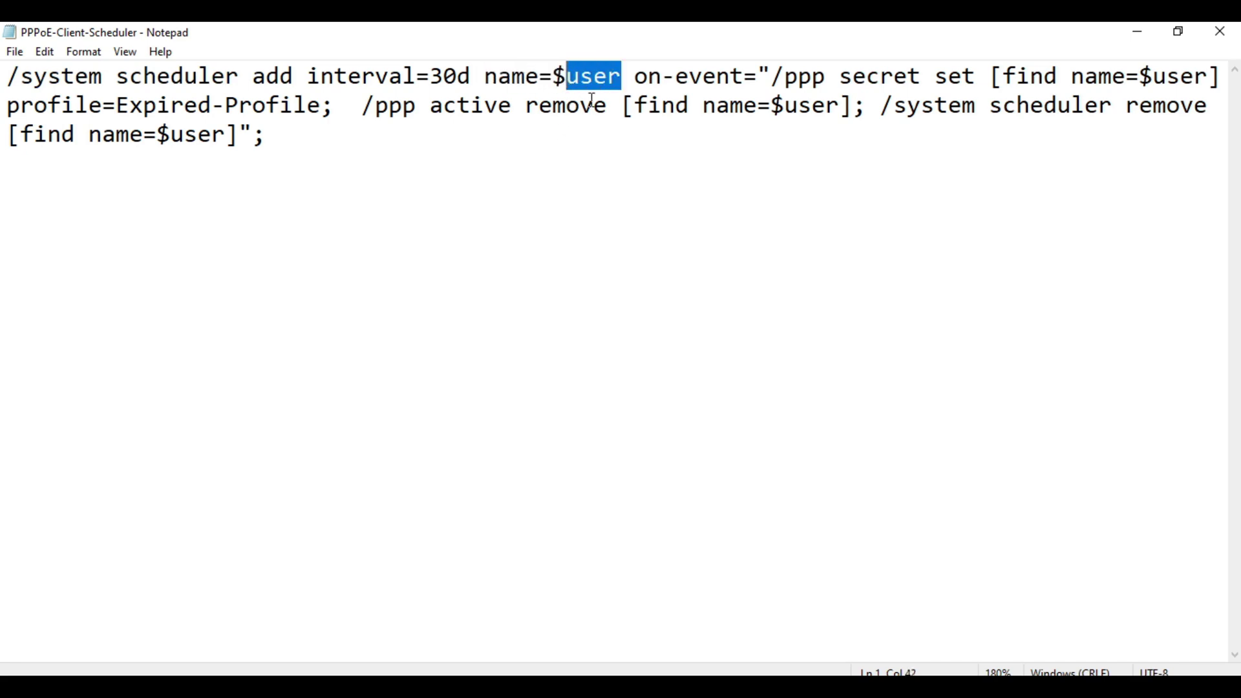
key(Left)
key(Left)
key(shift+Right)
key(shift+Right)
key(shift+Right)
key(shift+Right)
key(shift+Right)
key(Right)
key(shift+Left)
key(shift+Left)
key(shift+Left)
key(shift+Left)
key(shift+Left)
key(alt+Tab)
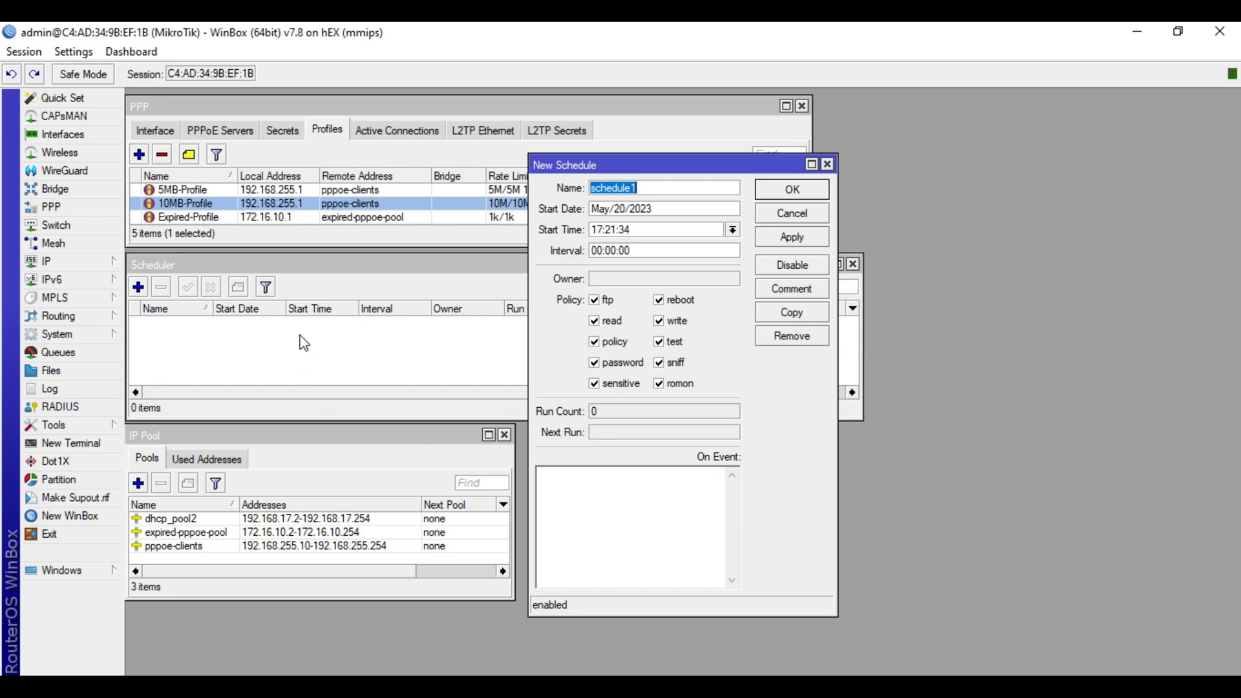
Inspect user1 in PPP Secrets, then return to New Schedule and select its default name
click(299, 348)
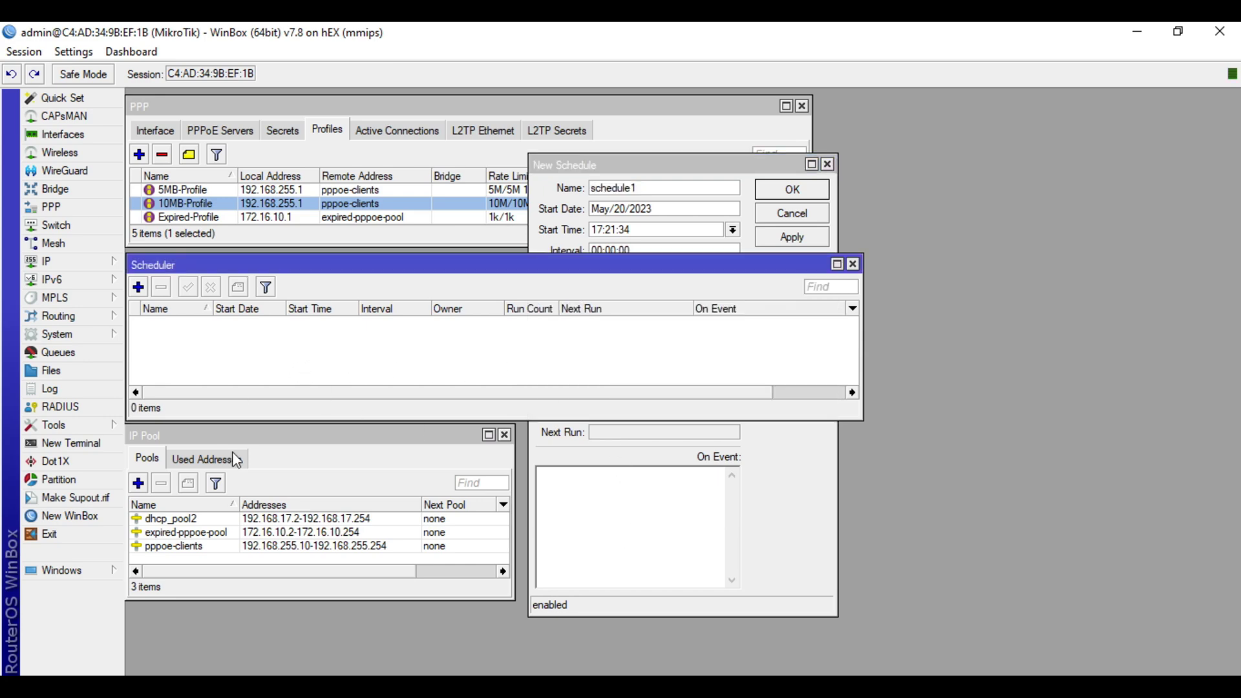
click(282, 131)
double_click(196, 191)
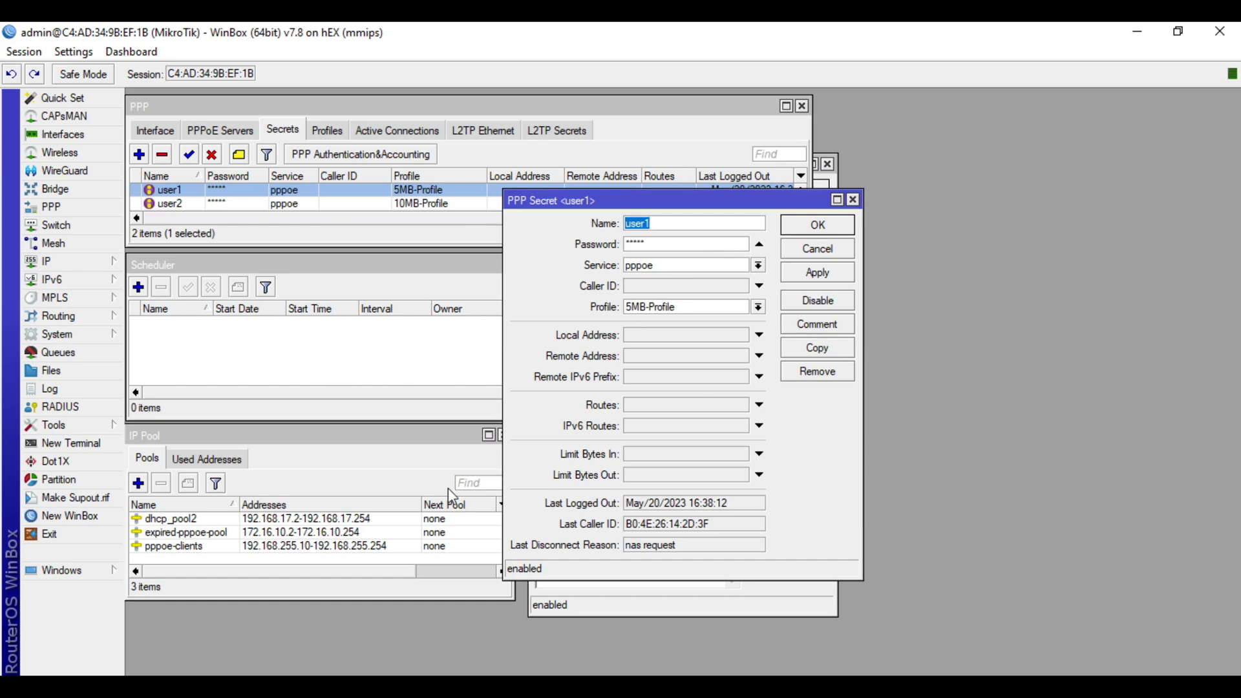
click(851, 223)
click(687, 529)
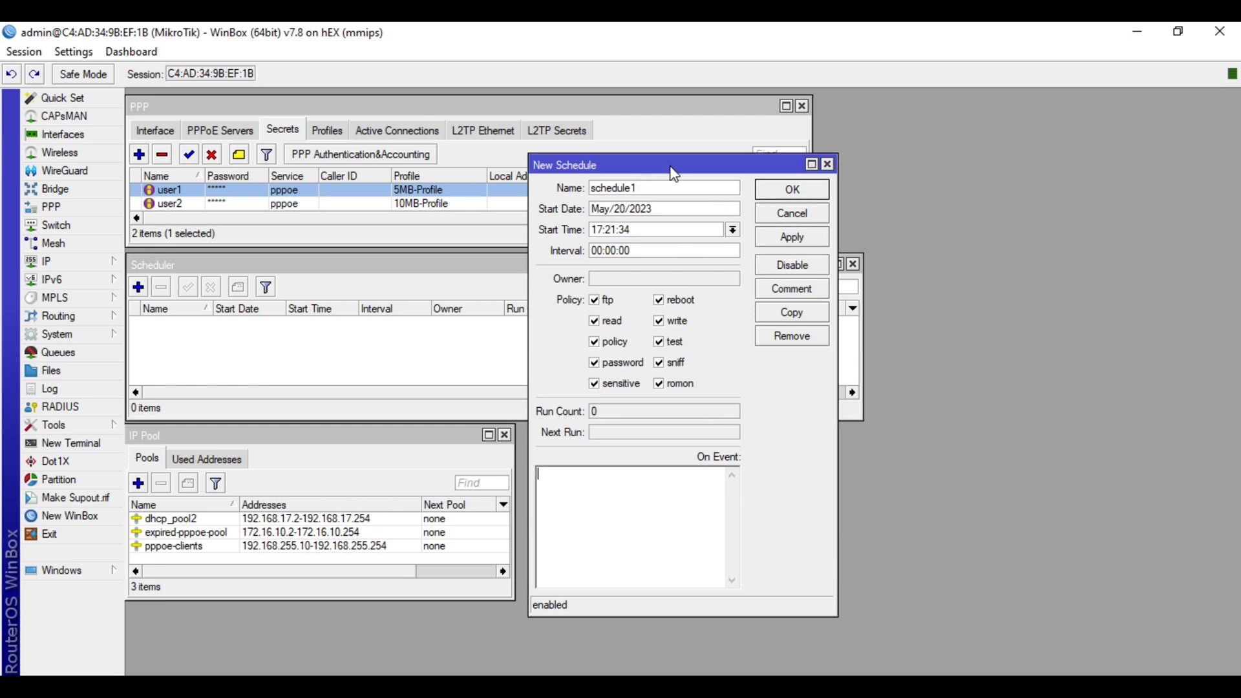
double_click(653, 188)
click(633, 252)
key(alt+Tab)
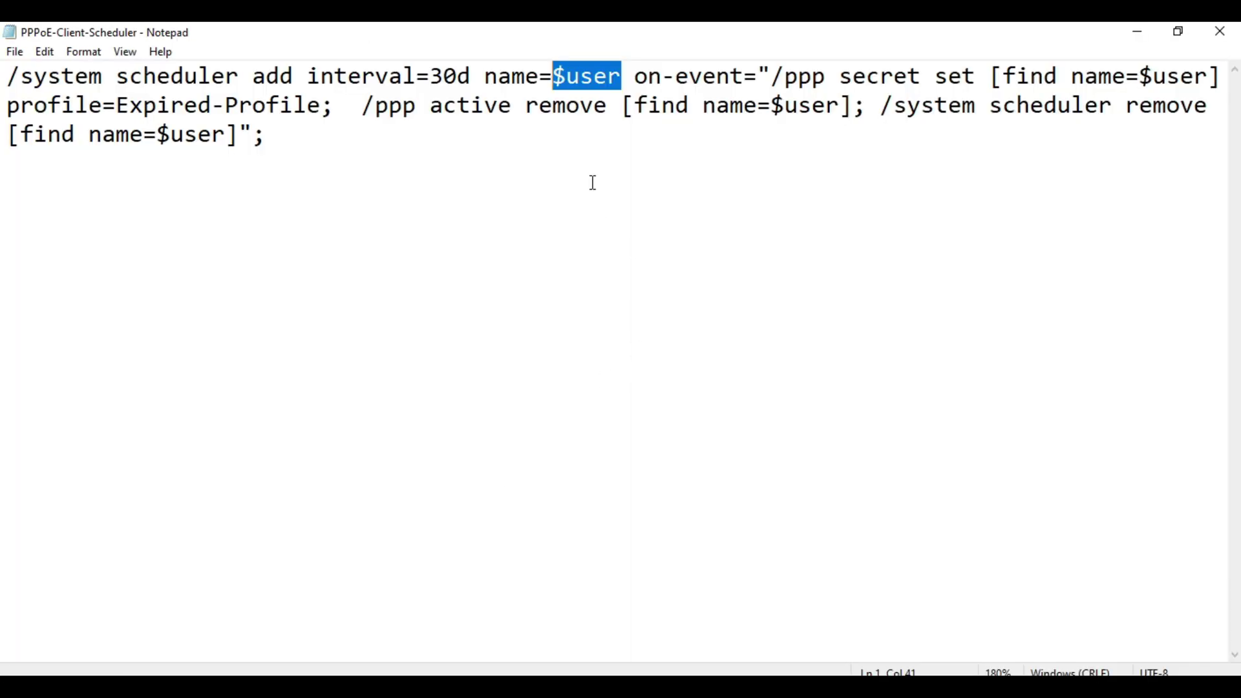
drag(431, 77, 470, 76)
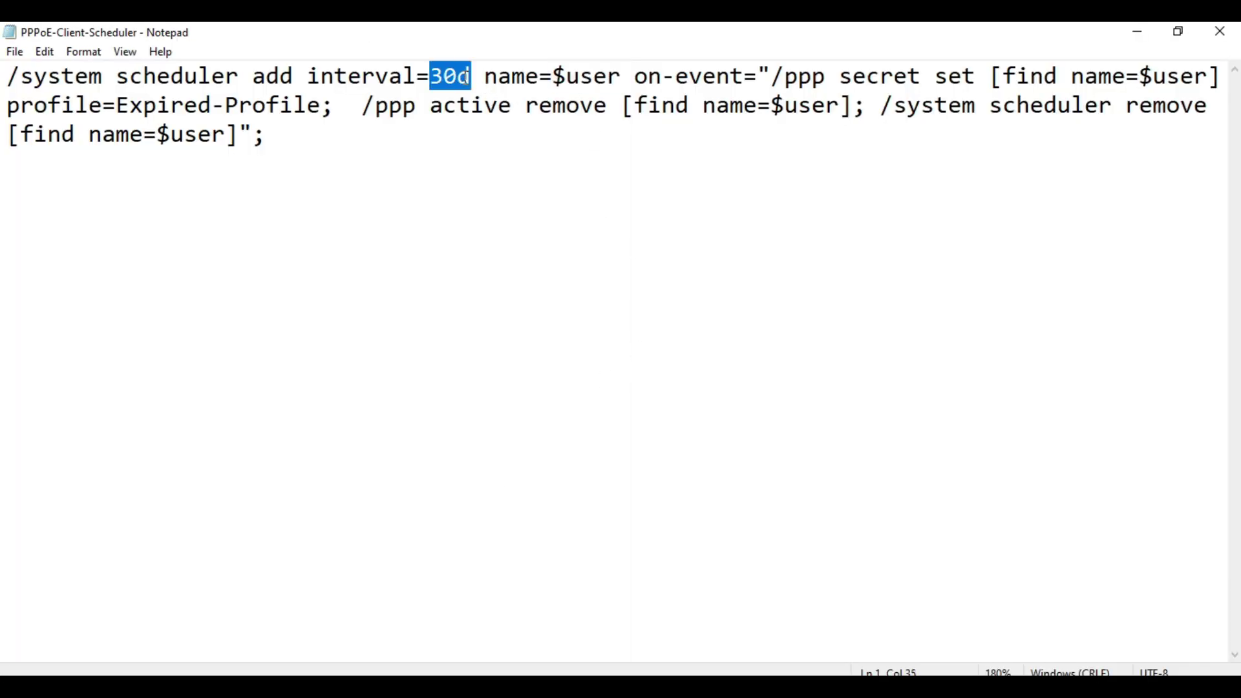
drag(635, 77, 673, 148)
key(alt+Tab)
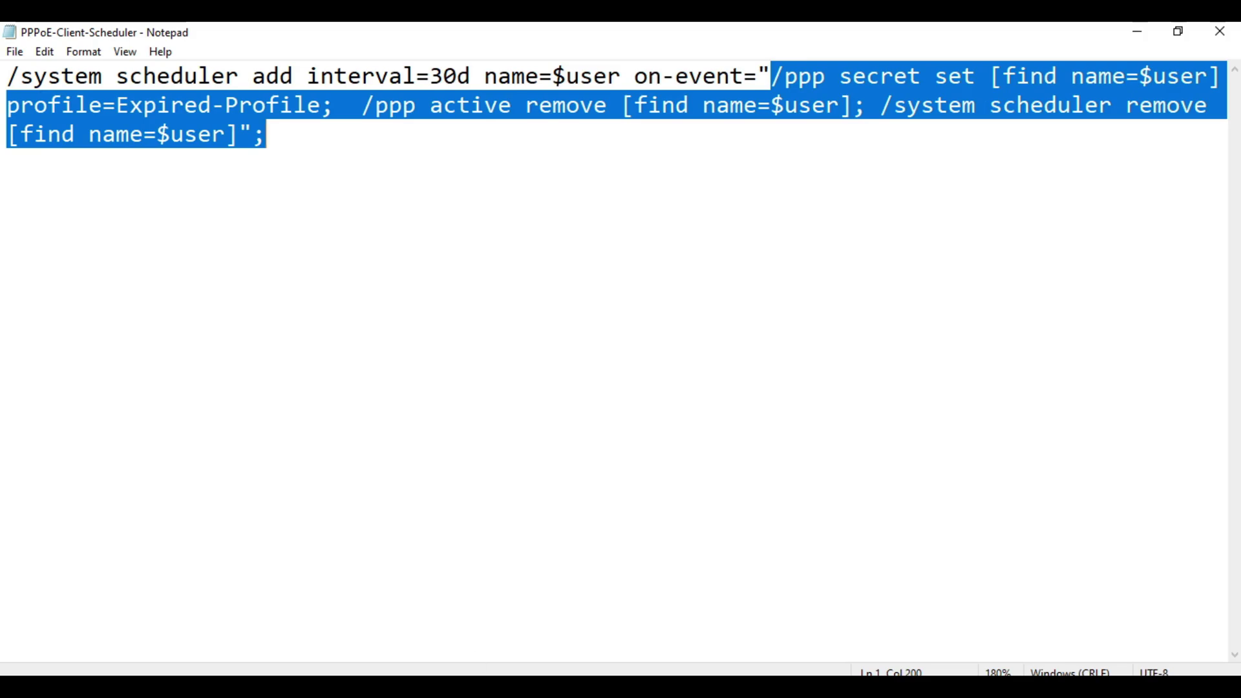
click(605, 527)
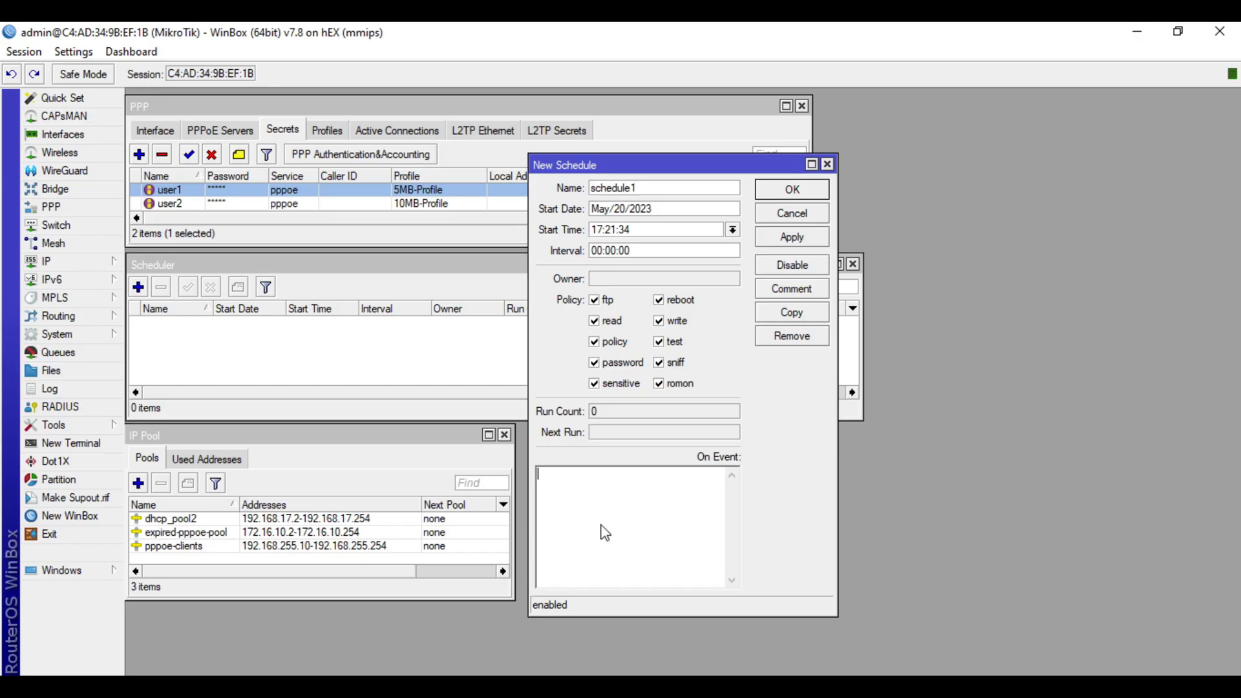
key(alt+Tab)
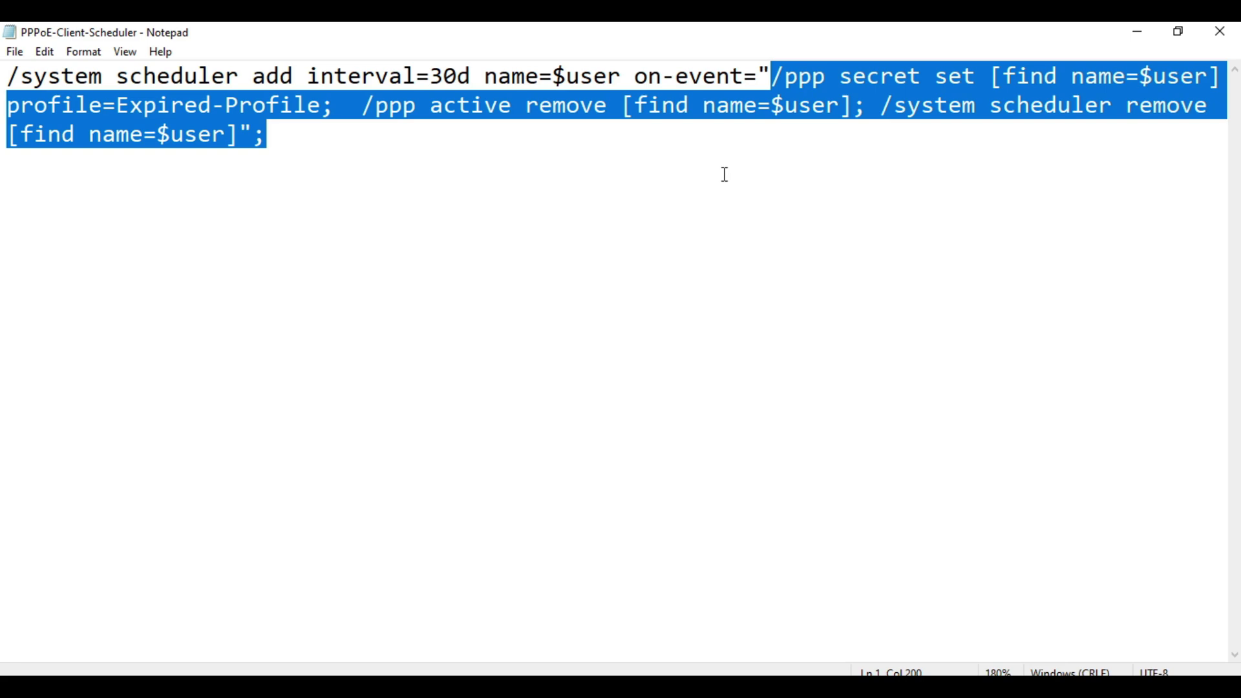
click(563, 155)
drag(430, 76, 472, 78)
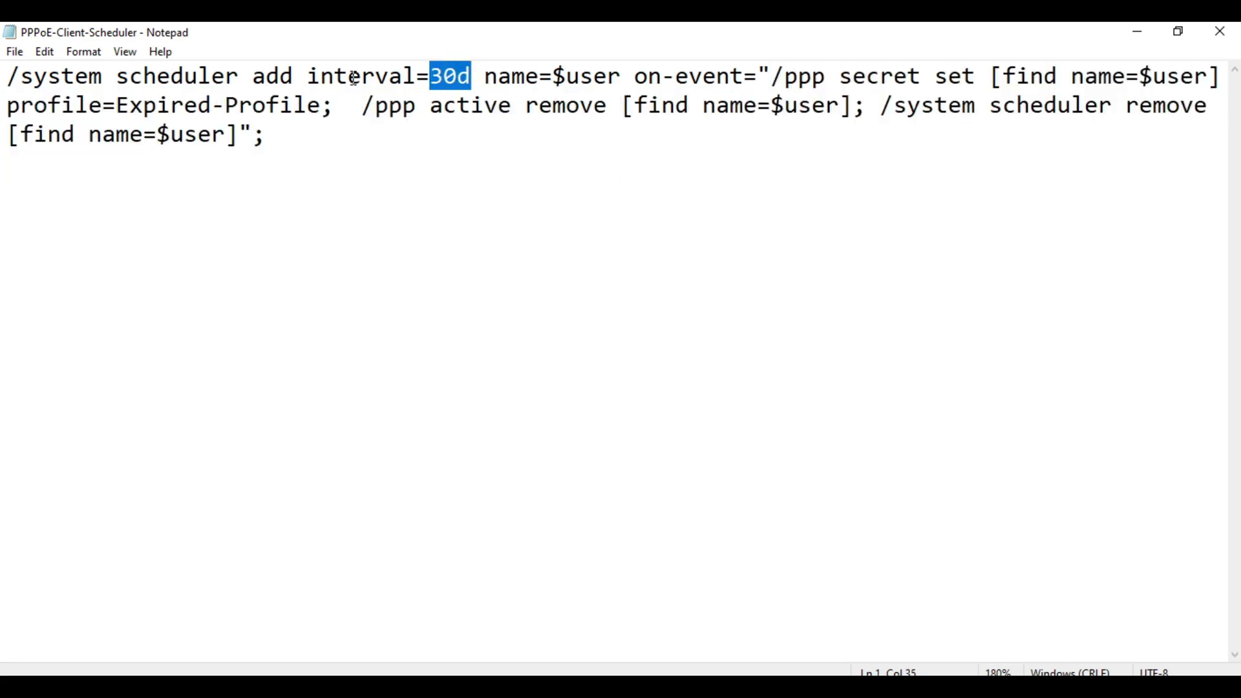
click(313, 78)
drag(313, 77, 472, 77)
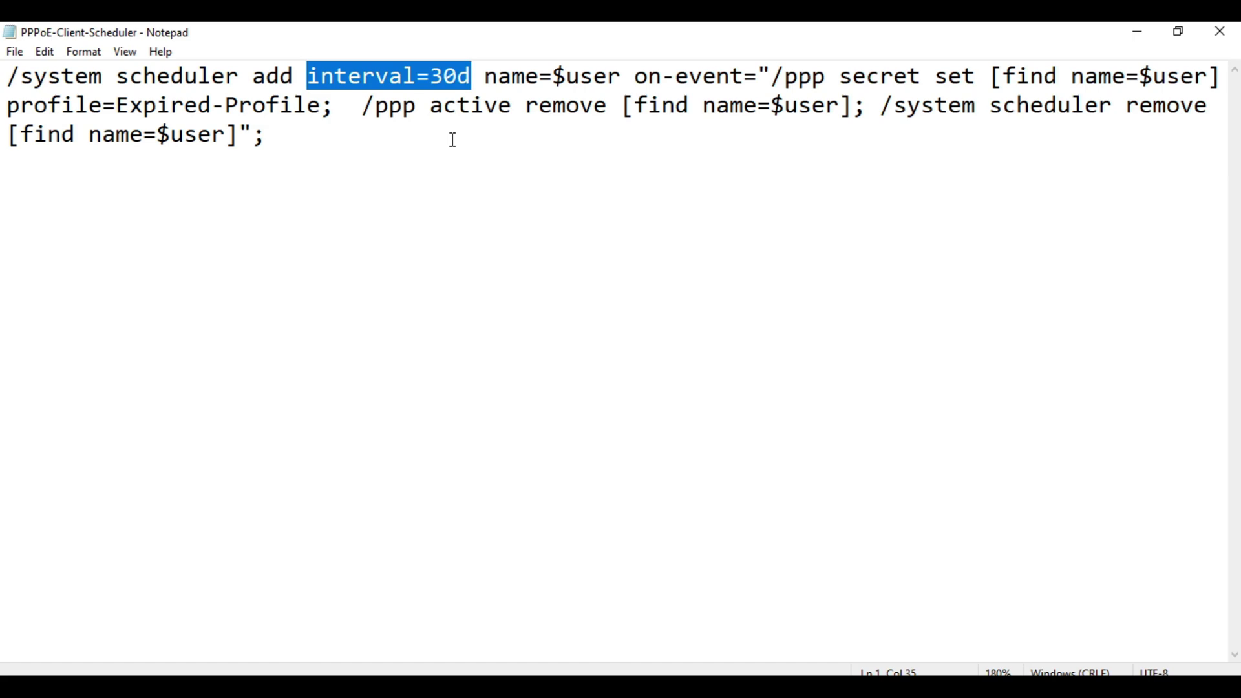
click(750, 141)
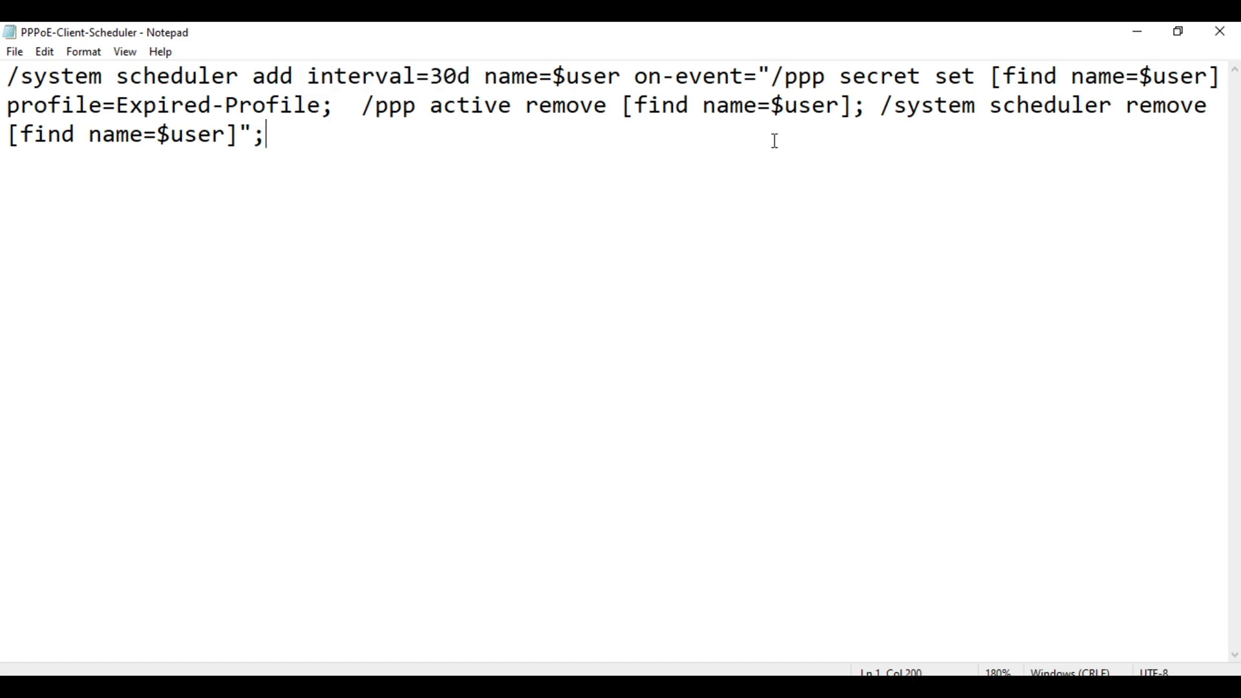
drag(633, 77, 958, 142)
click(863, 200)
drag(784, 76, 924, 78)
drag(926, 79, 1214, 78)
click(753, 249)
key(alt+Tab)
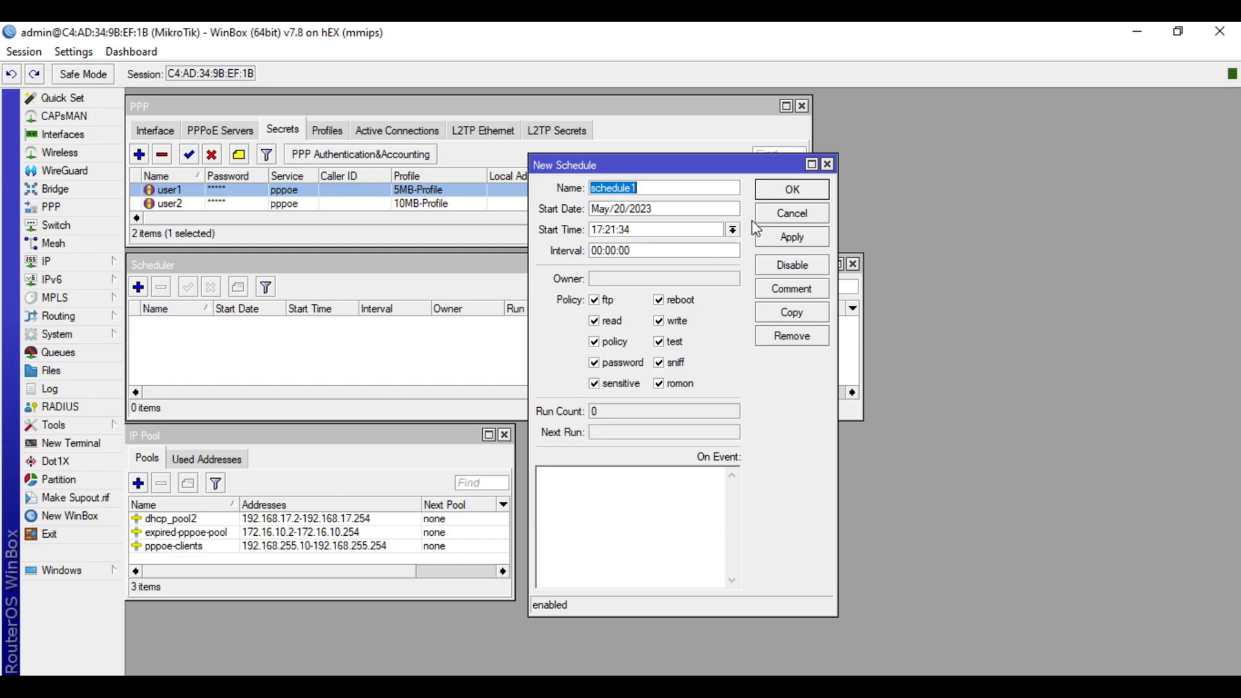
Cancel the new schedule, open user1's PPP secret, and highlight the script's ppp secret command
click(799, 212)
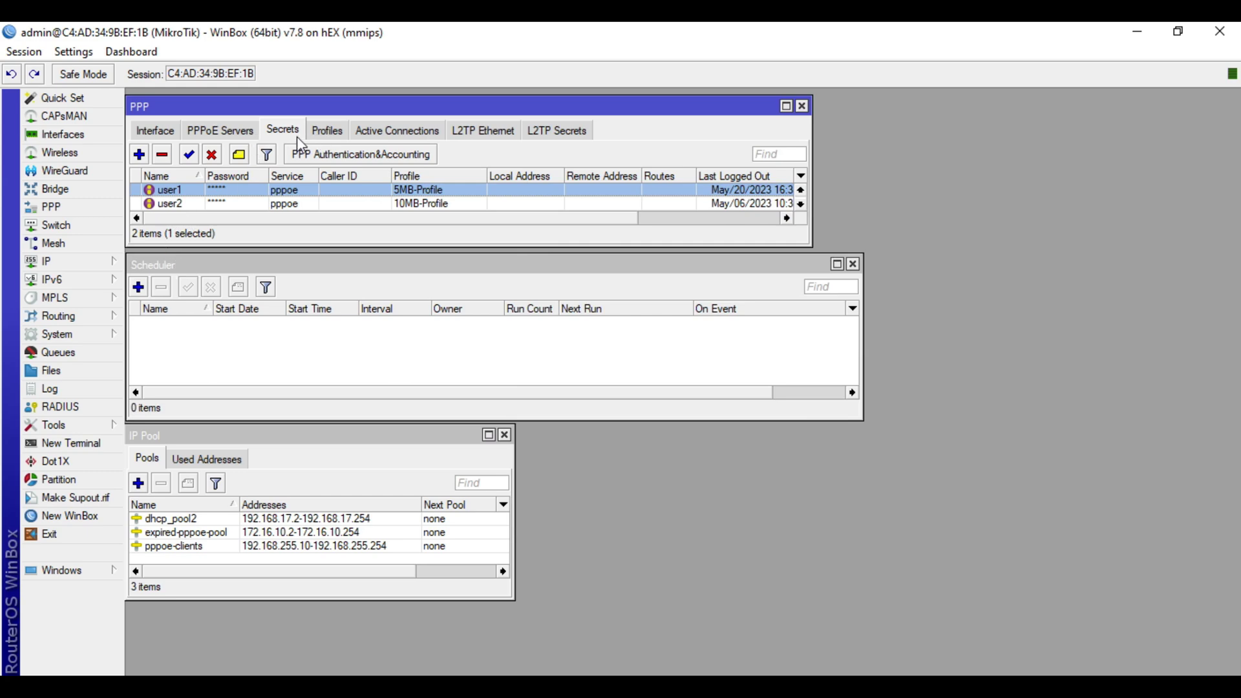
double_click(223, 193)
key(alt+Tab)
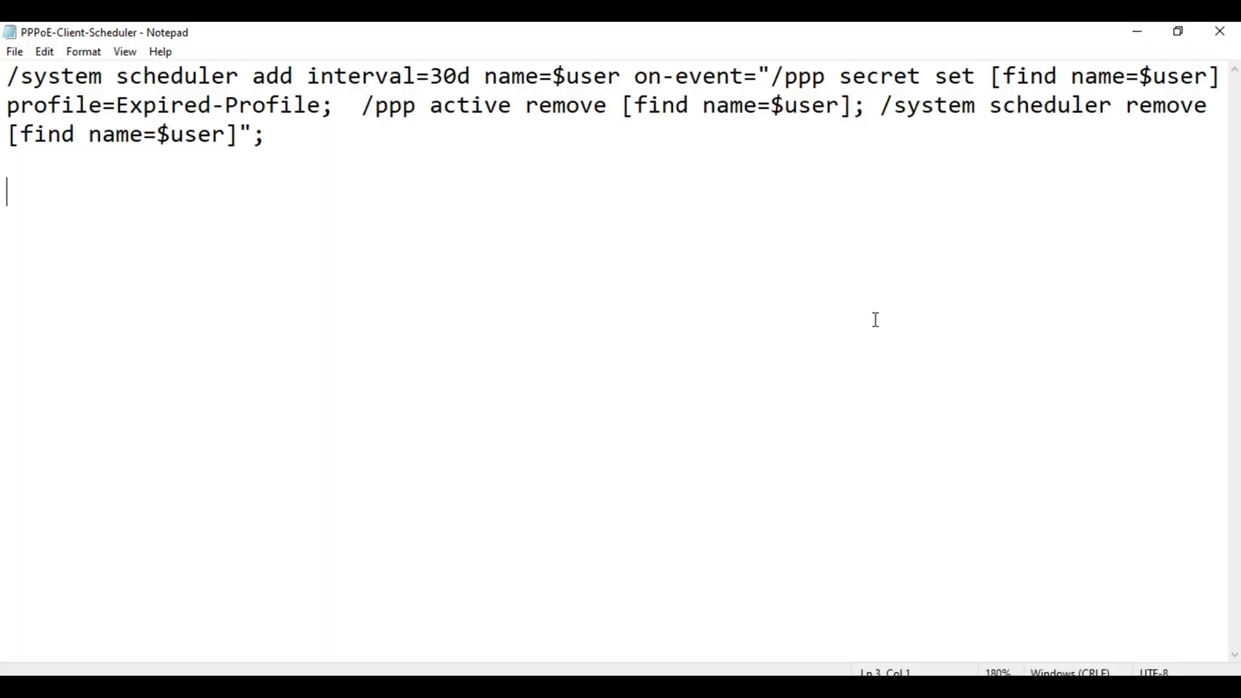
drag(786, 79, 904, 83)
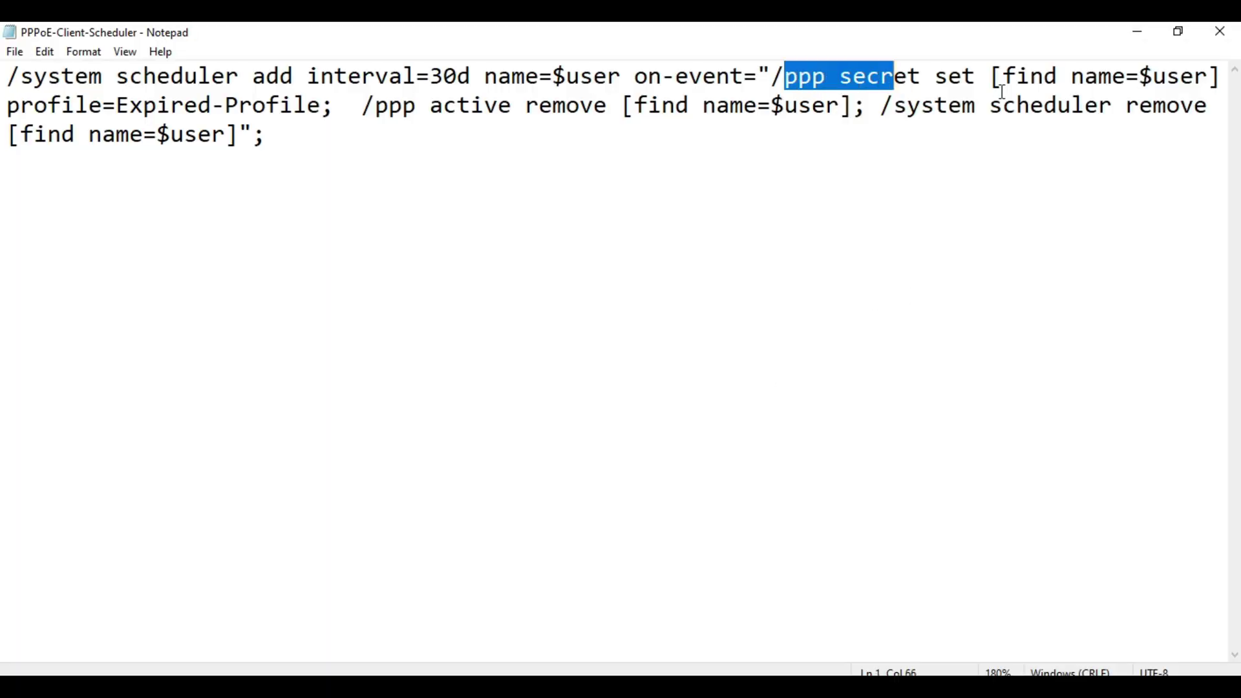
Highlight the $user variable in the script's secret lookup, then clear the highlights
drag(1046, 78, 1208, 78)
click(1144, 76)
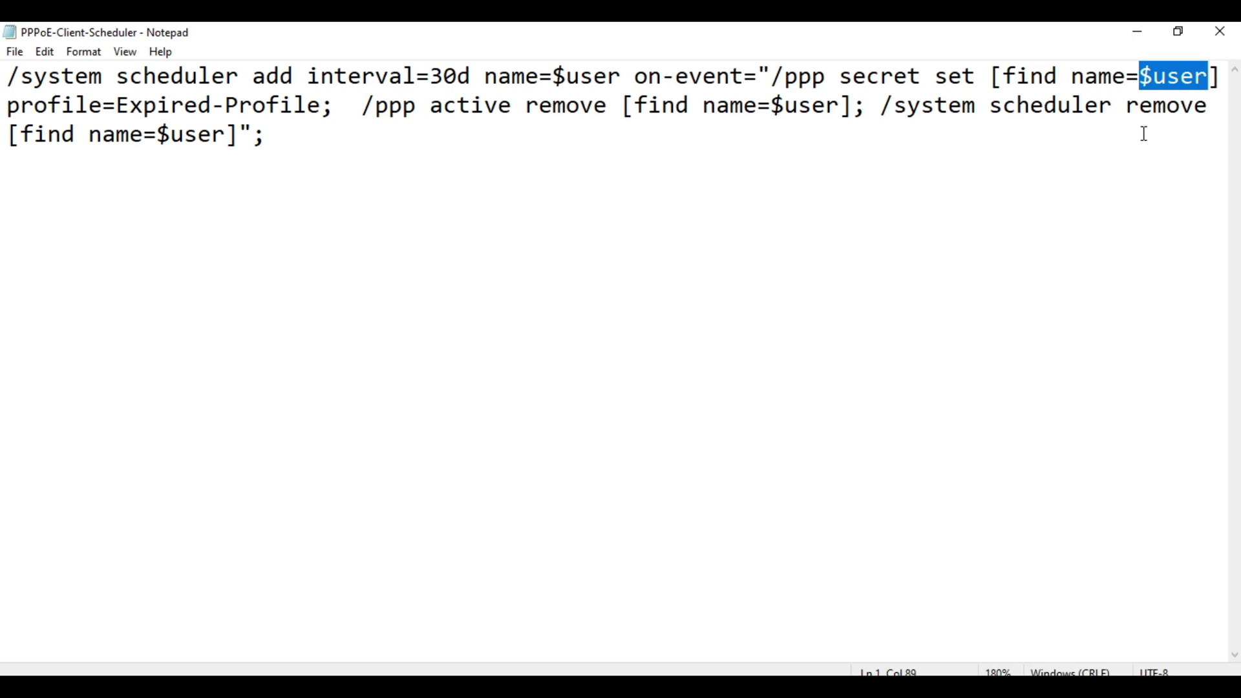
click(525, 159)
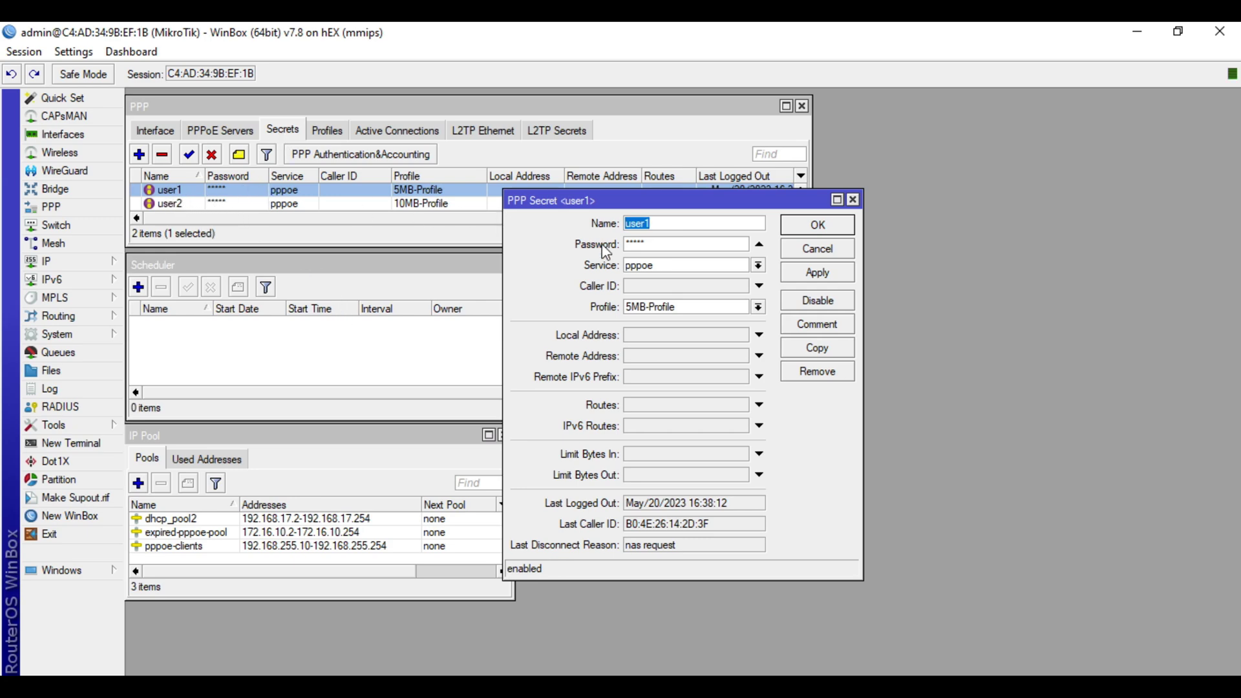
Switch user1's profile to Expired-Profile unsaved and highlight the script's secret set command
click(757, 307)
click(717, 346)
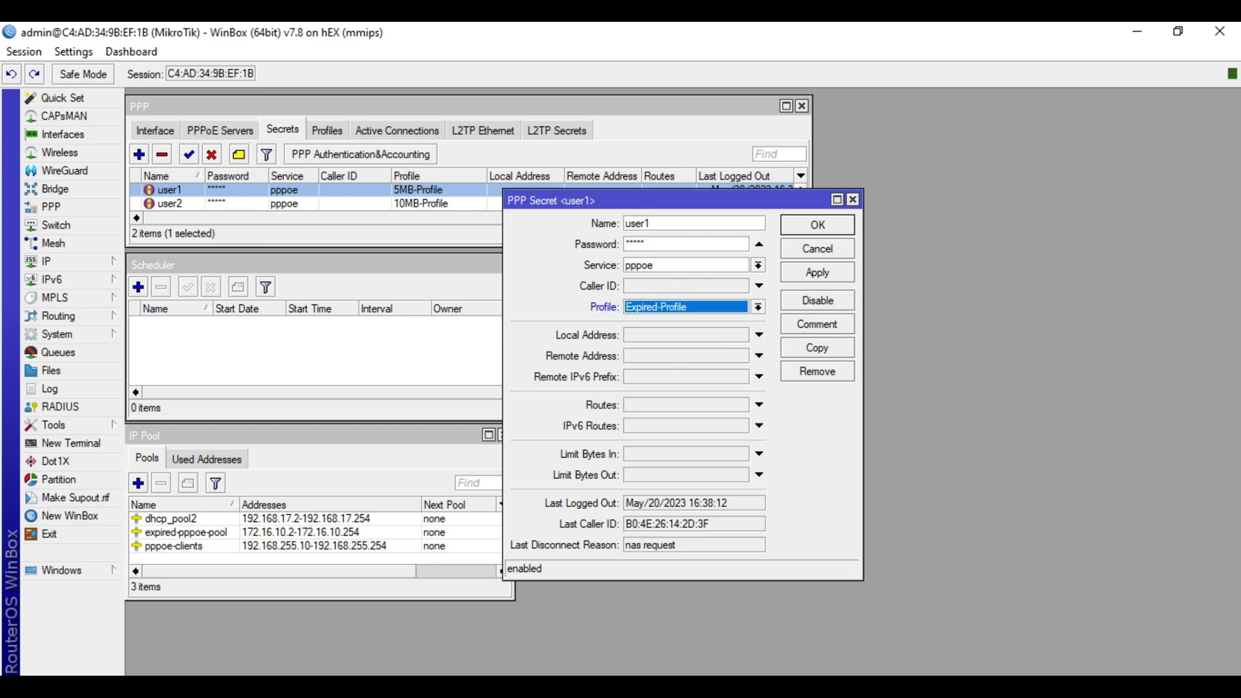
key(alt+Tab)
drag(880, 79, 1039, 81)
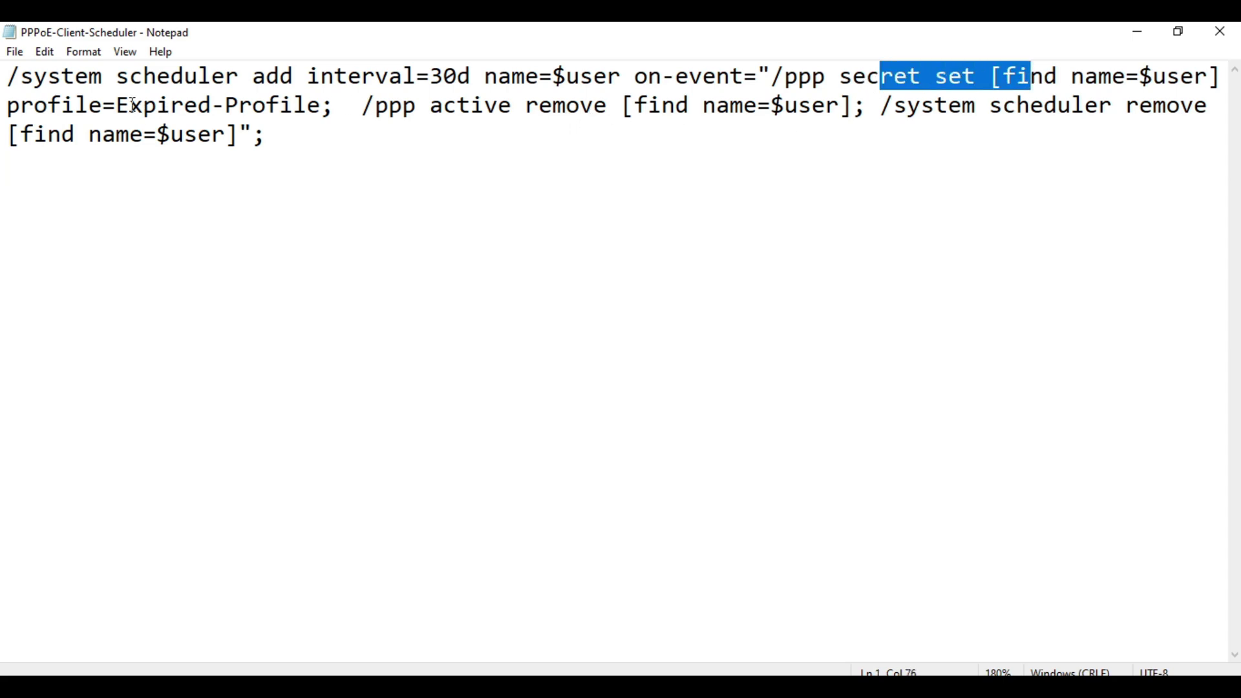
Highlight Expired-Profile and the ppp active remove command, then cancel user1's secret changes
drag(119, 104, 321, 107)
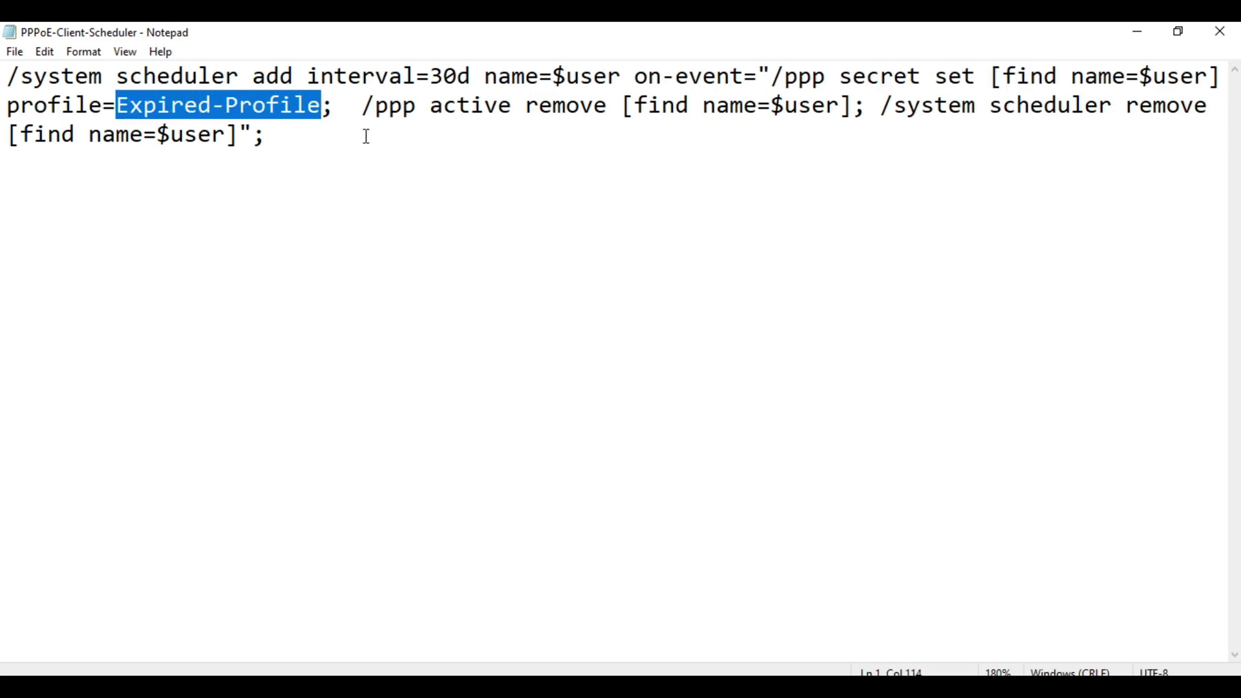
drag(431, 105, 548, 112)
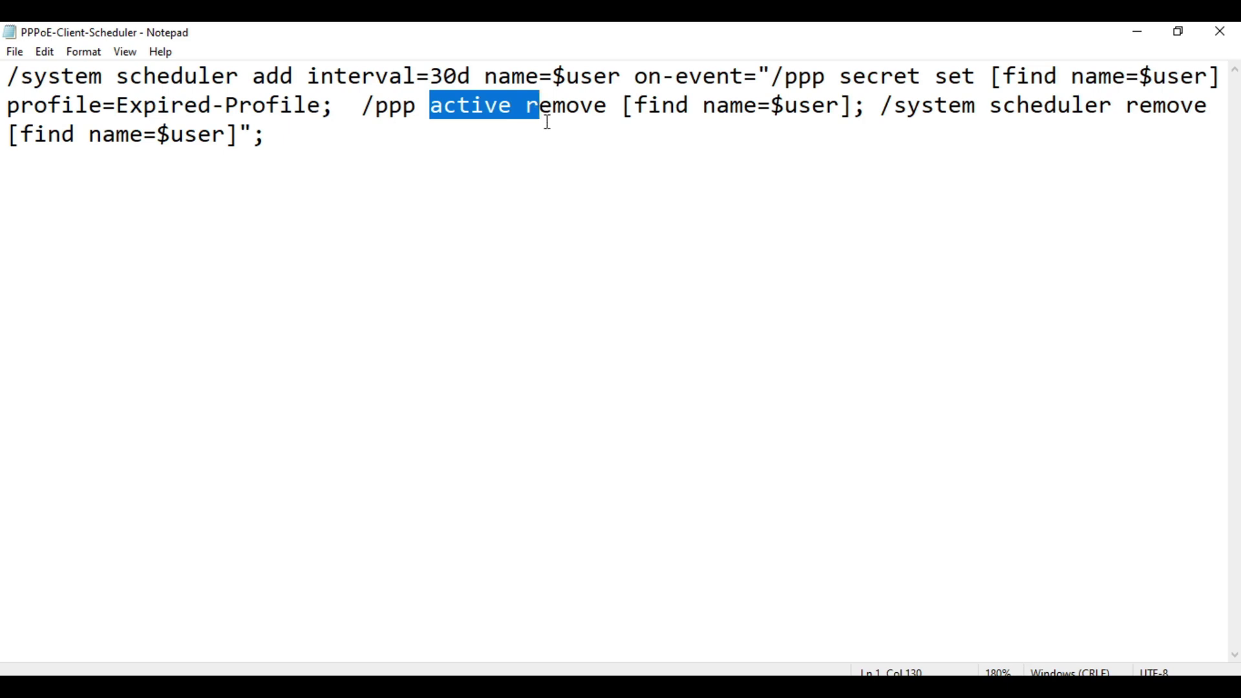
click(785, 105)
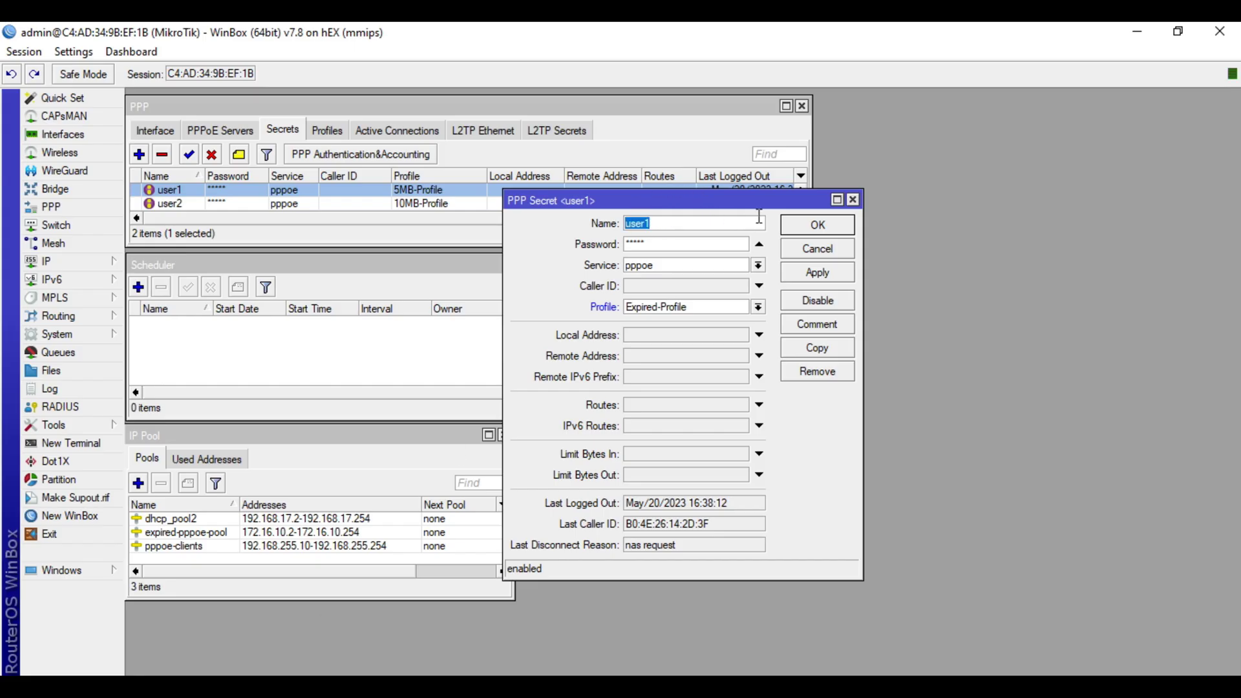
click(814, 250)
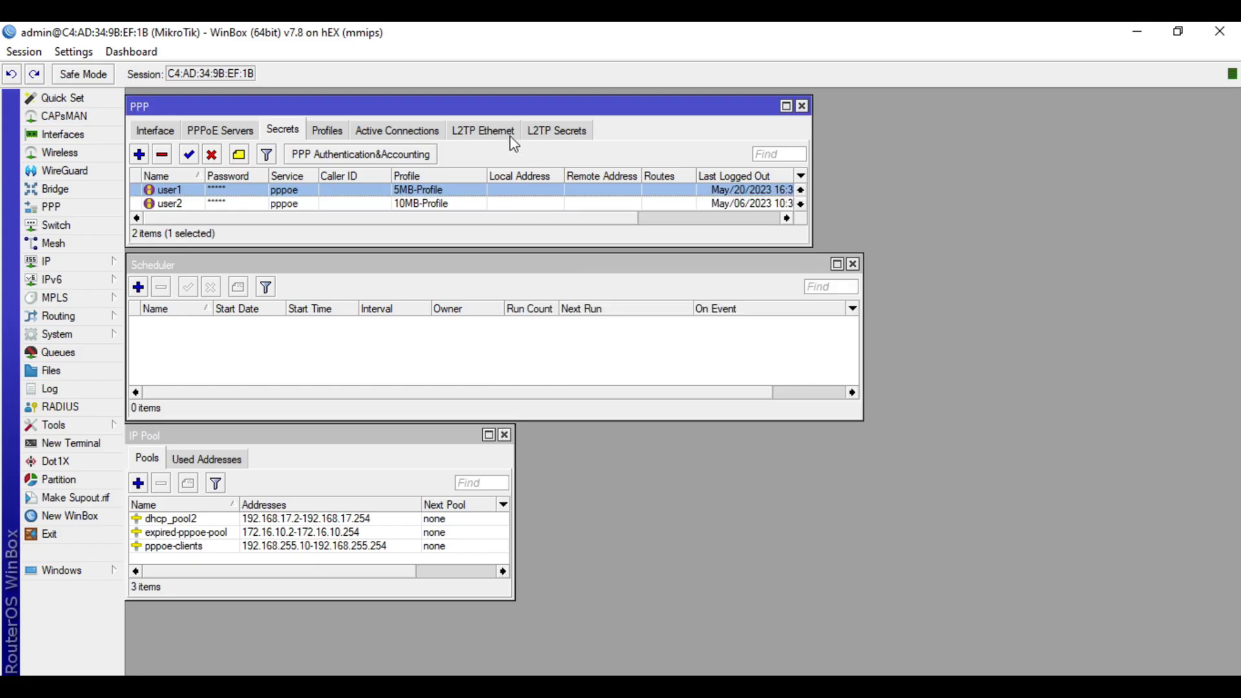
Show user1 online via pppoe at 192.168.255.254 in Active Connections, then return to Notepad
click(434, 137)
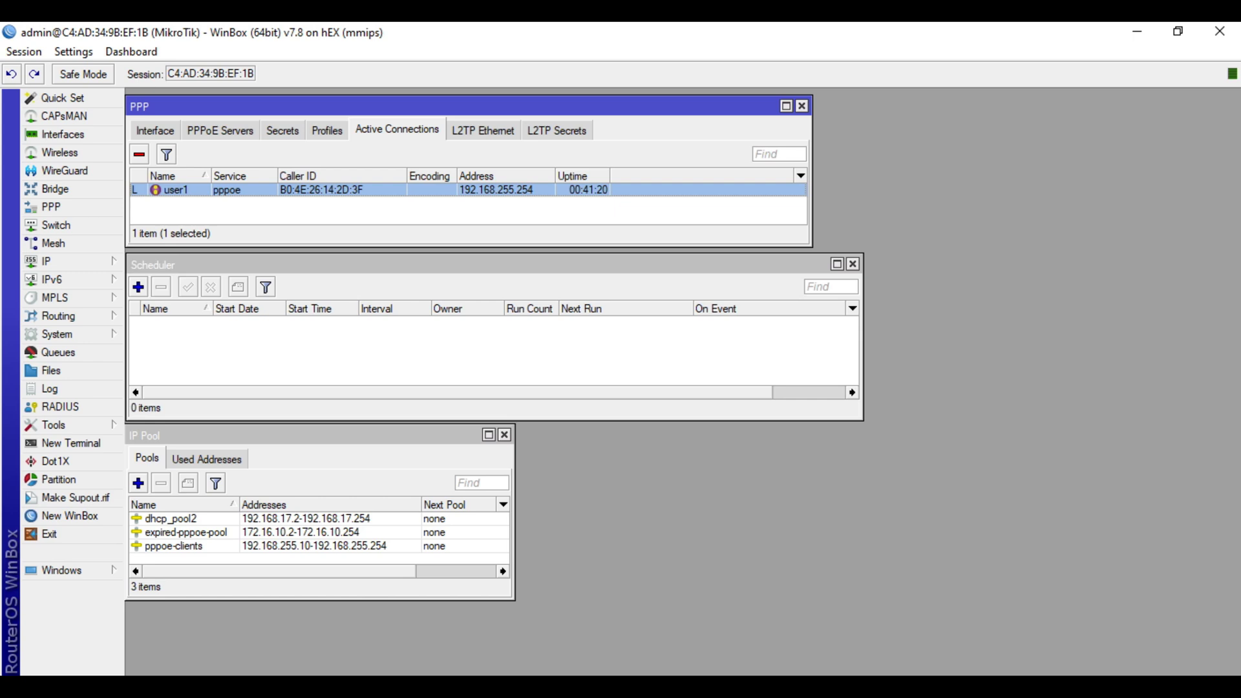
key(alt+Tab)
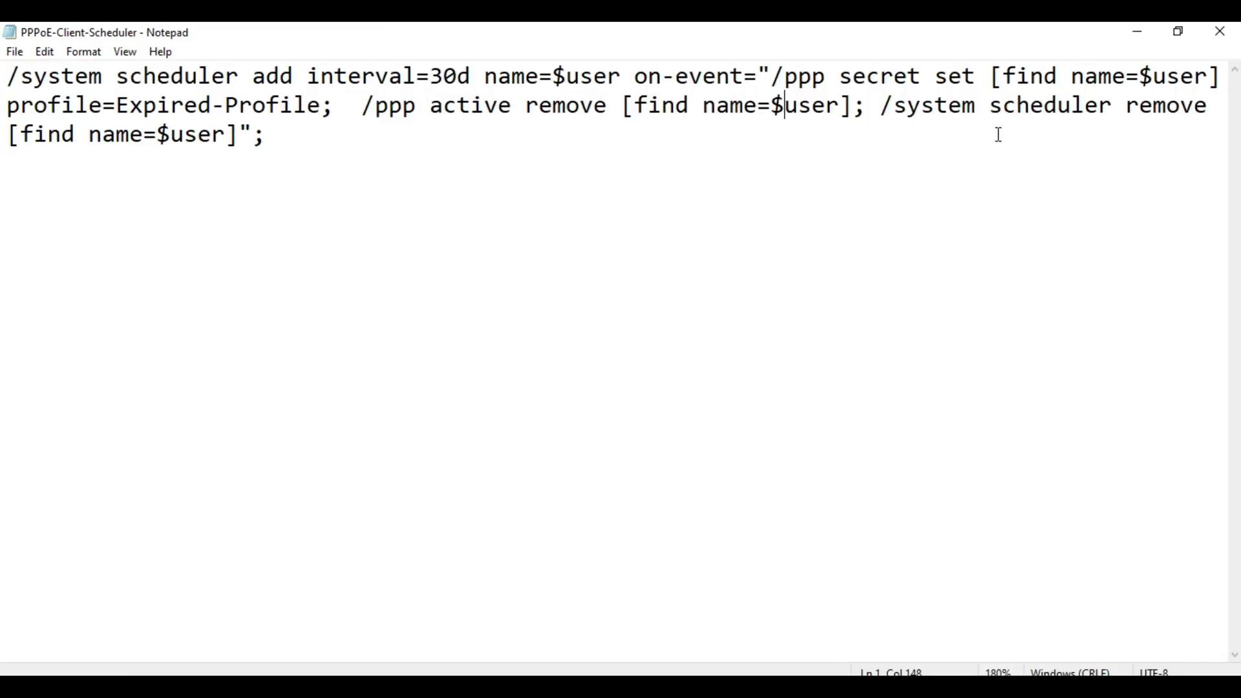
Highlight the /system scheduler removal command and the whole script, then minimize Notepad back to WinBox
drag(881, 106, 1114, 106)
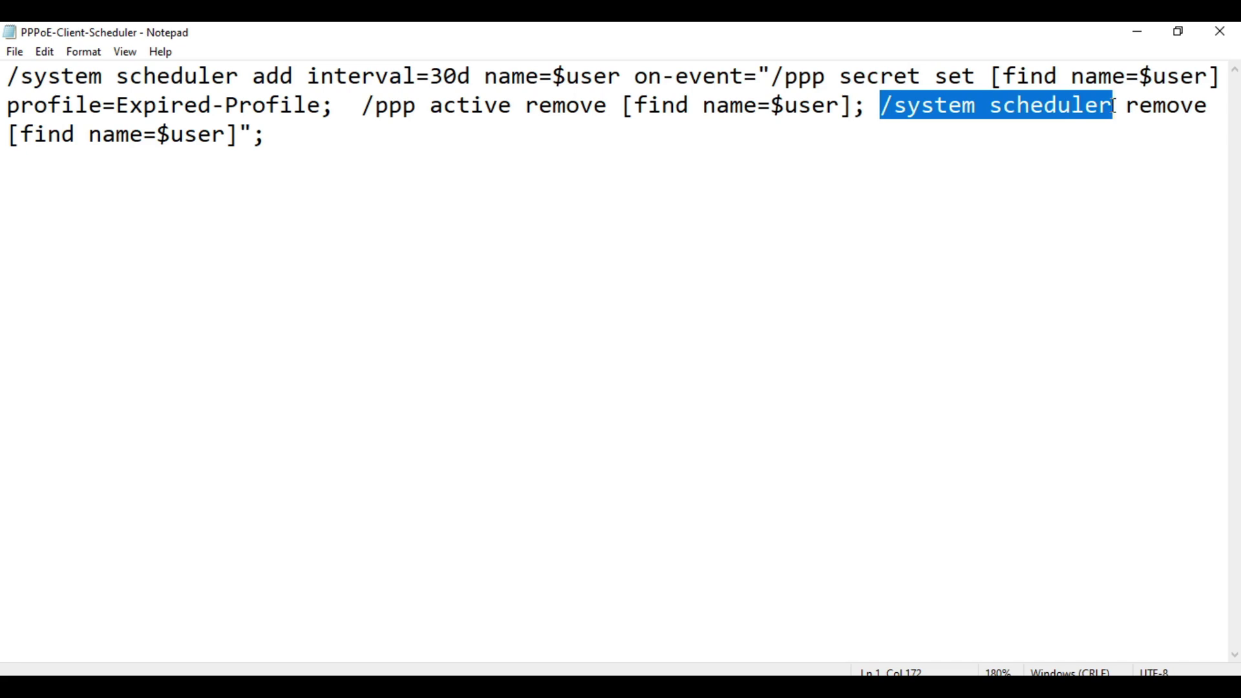
drag(1115, 106, 1108, 133)
click(409, 179)
drag(294, 138, 4, 77)
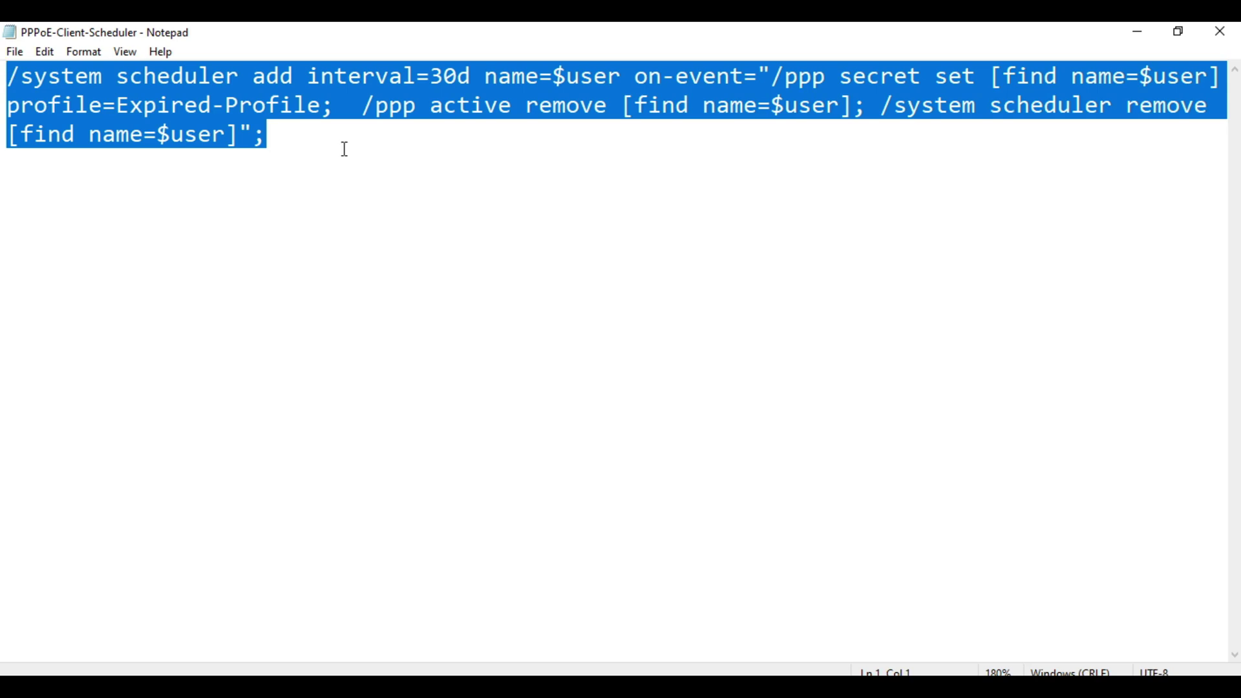
click(321, 150)
drag(322, 149, 3, 79)
click(520, 162)
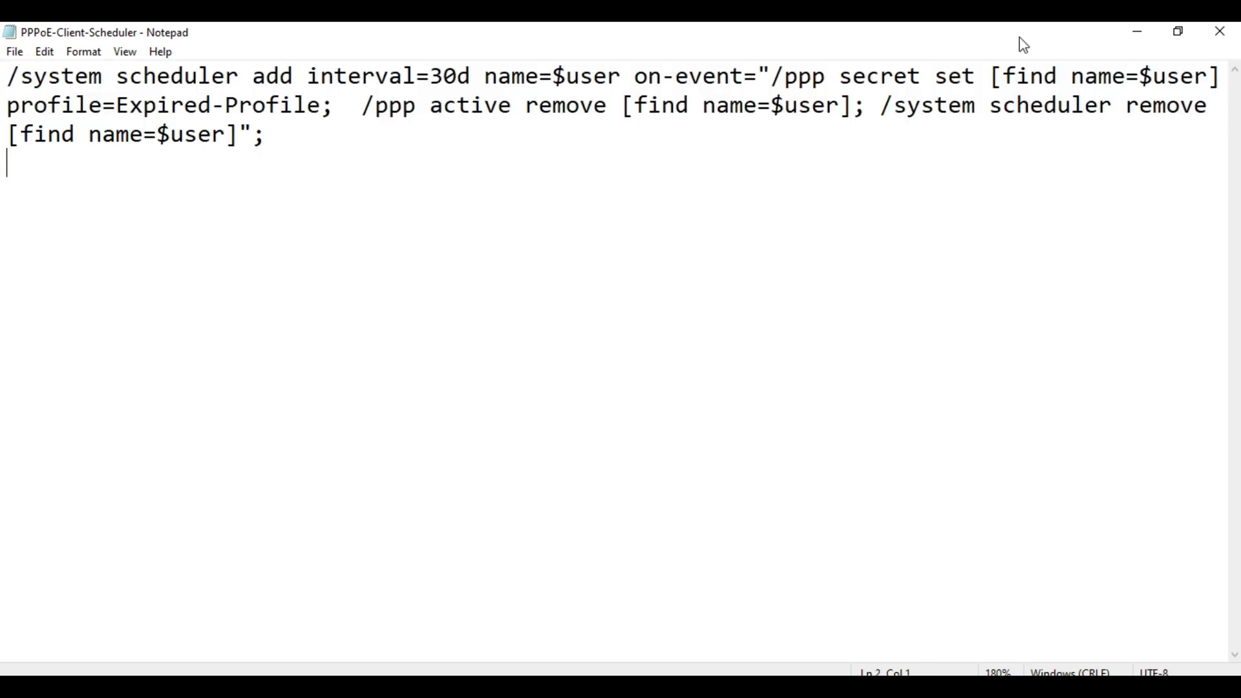
click(1146, 30)
click(325, 352)
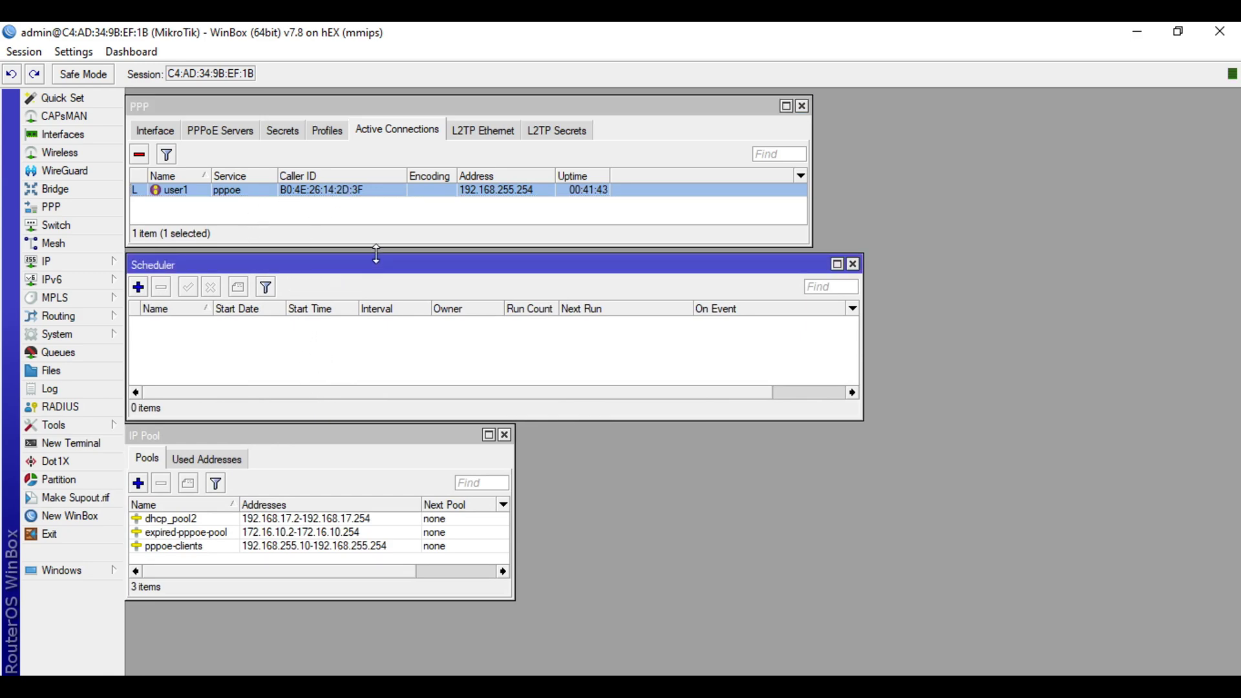
Open user1's PPP secret from the Secrets list and close it unchanged
click(294, 131)
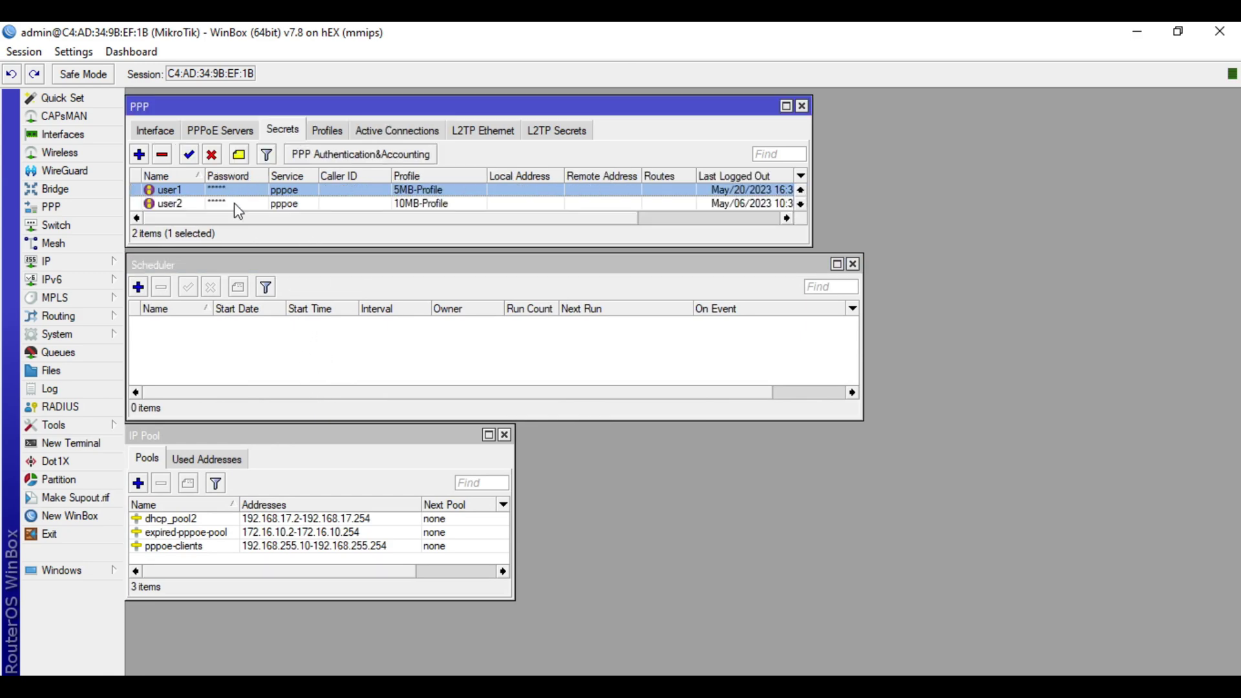
double_click(262, 191)
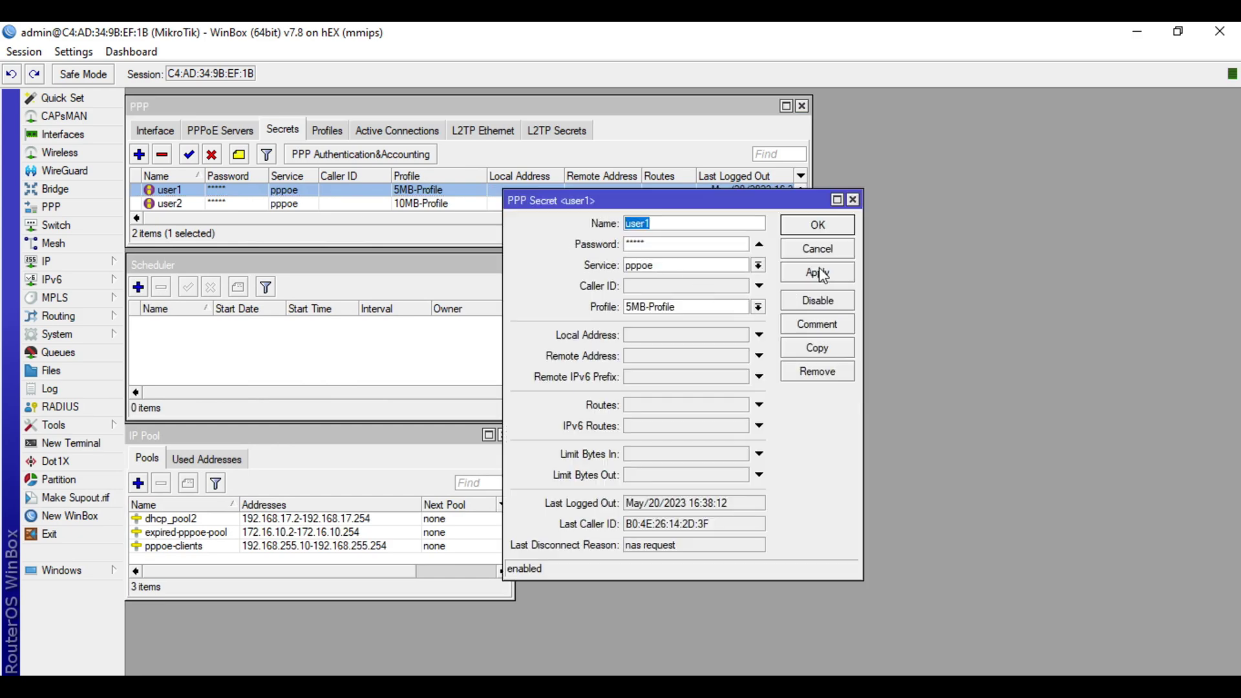
click(818, 249)
Inspect 5MB-Profile's On Up script, marking the interval=30d unit, then cancel the dialog
click(327, 130)
double_click(272, 189)
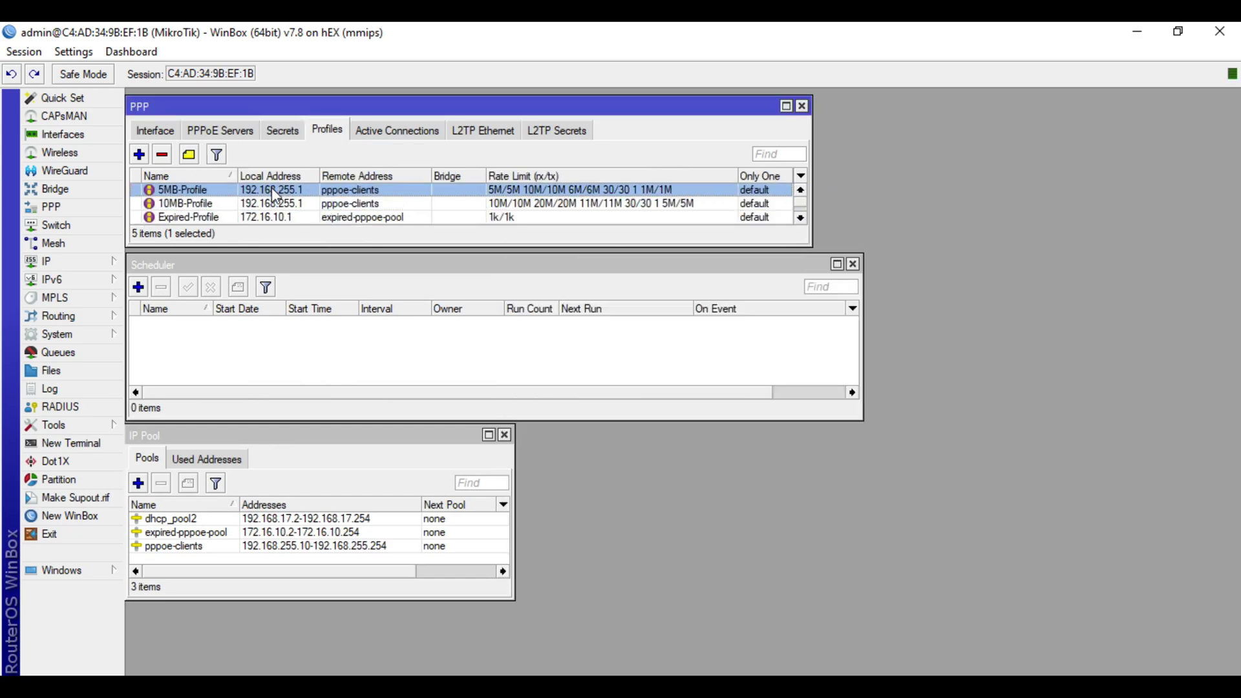
click(966, 256)
drag(962, 252, 954, 255)
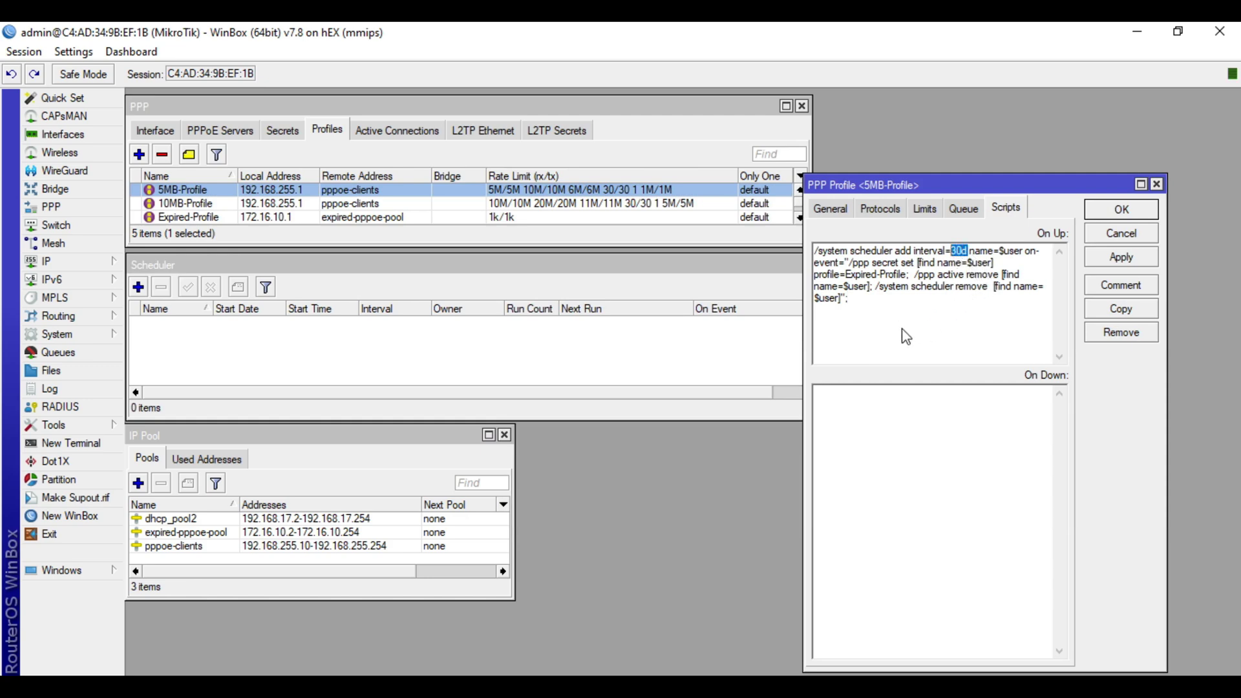
click(1138, 237)
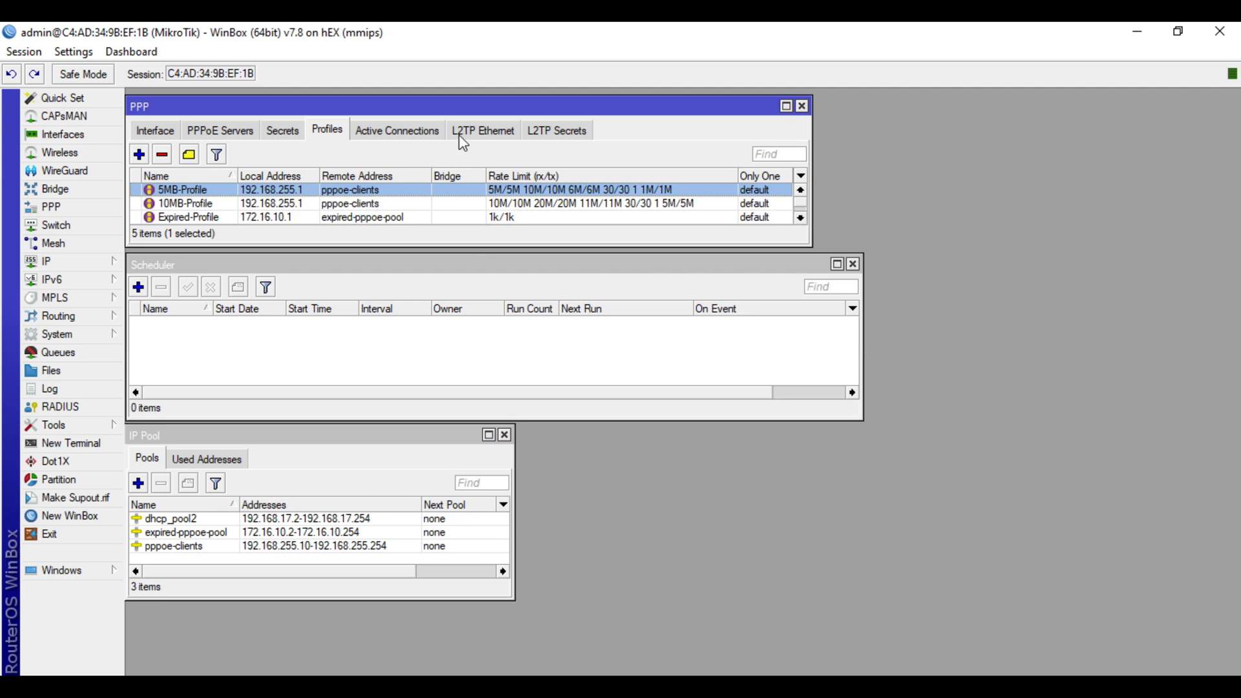
Watch user1 reconnect in Active Connections and a new user1 scheduler entry appear with 30d interval
click(490, 134)
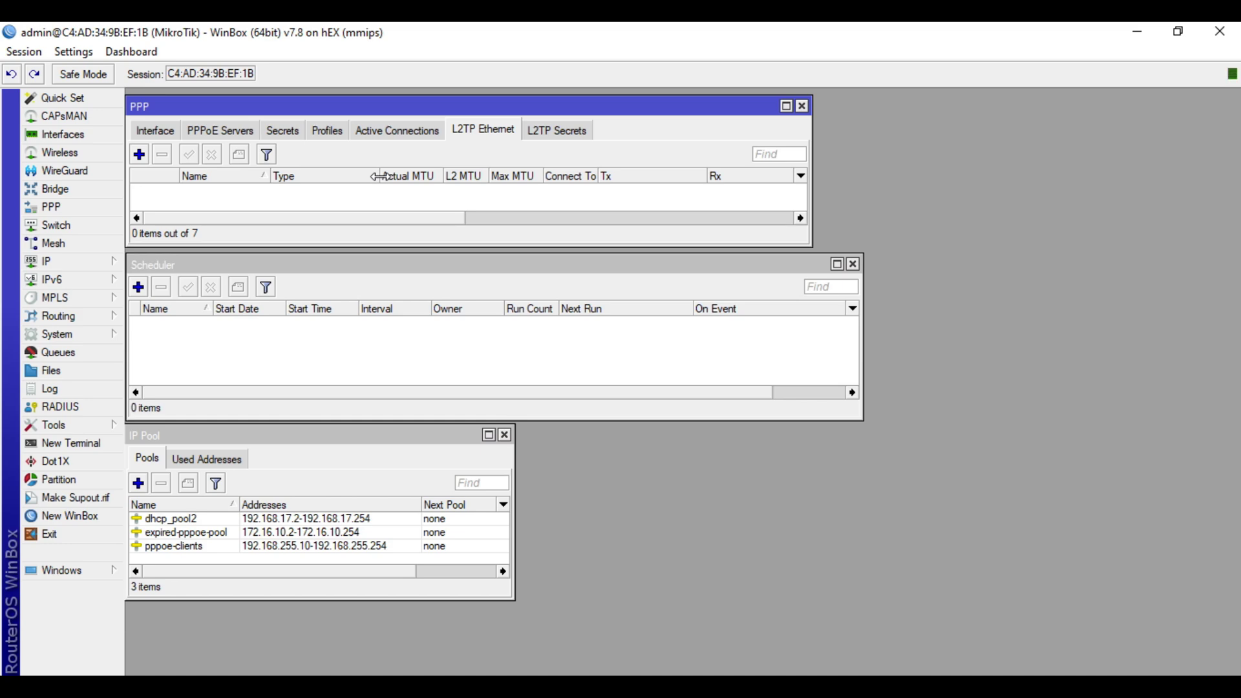
click(416, 132)
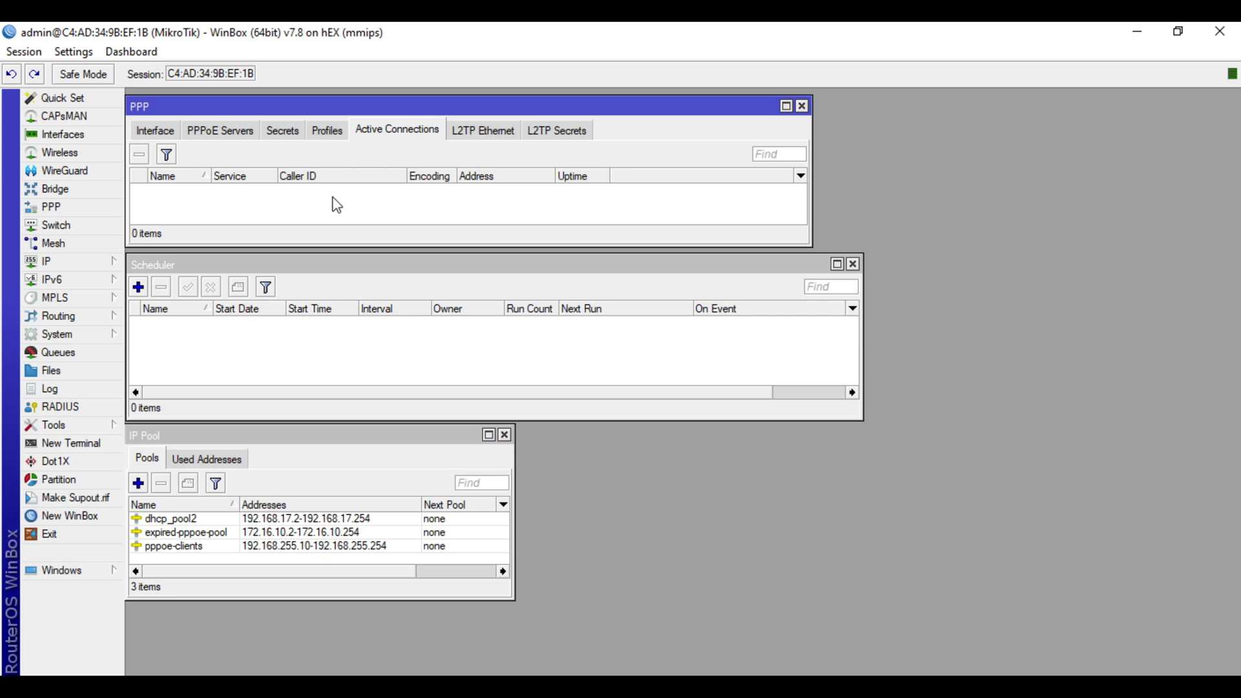
click(331, 371)
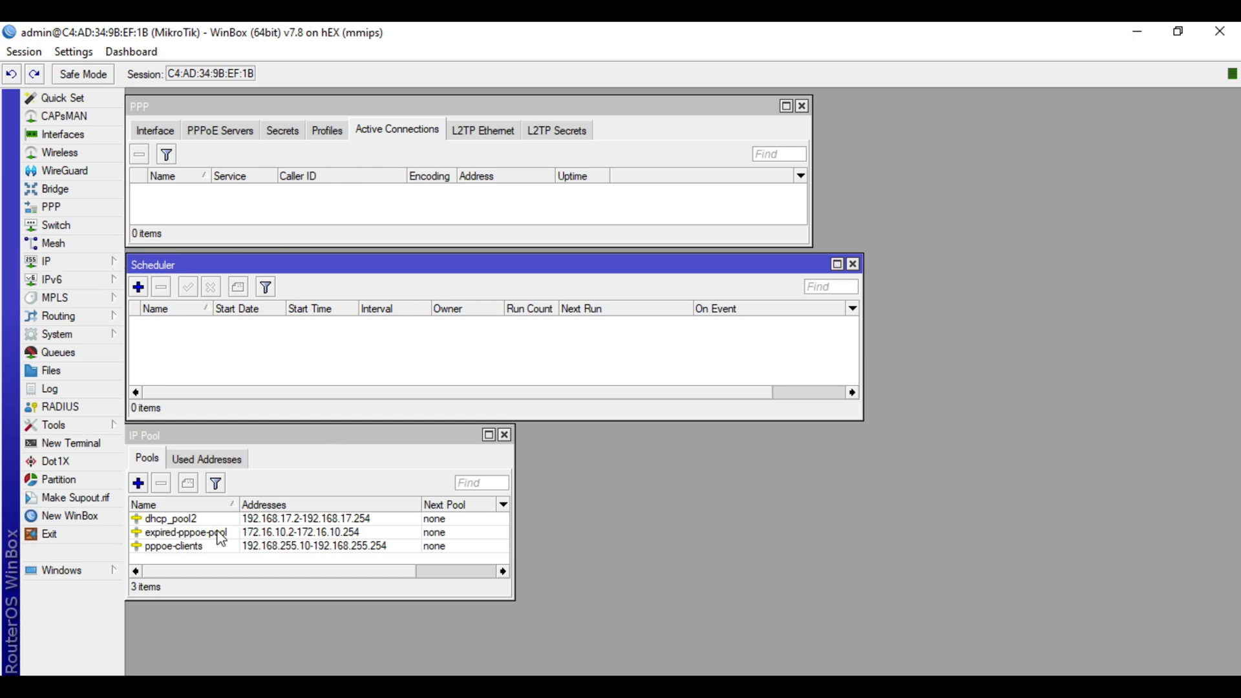
click(233, 549)
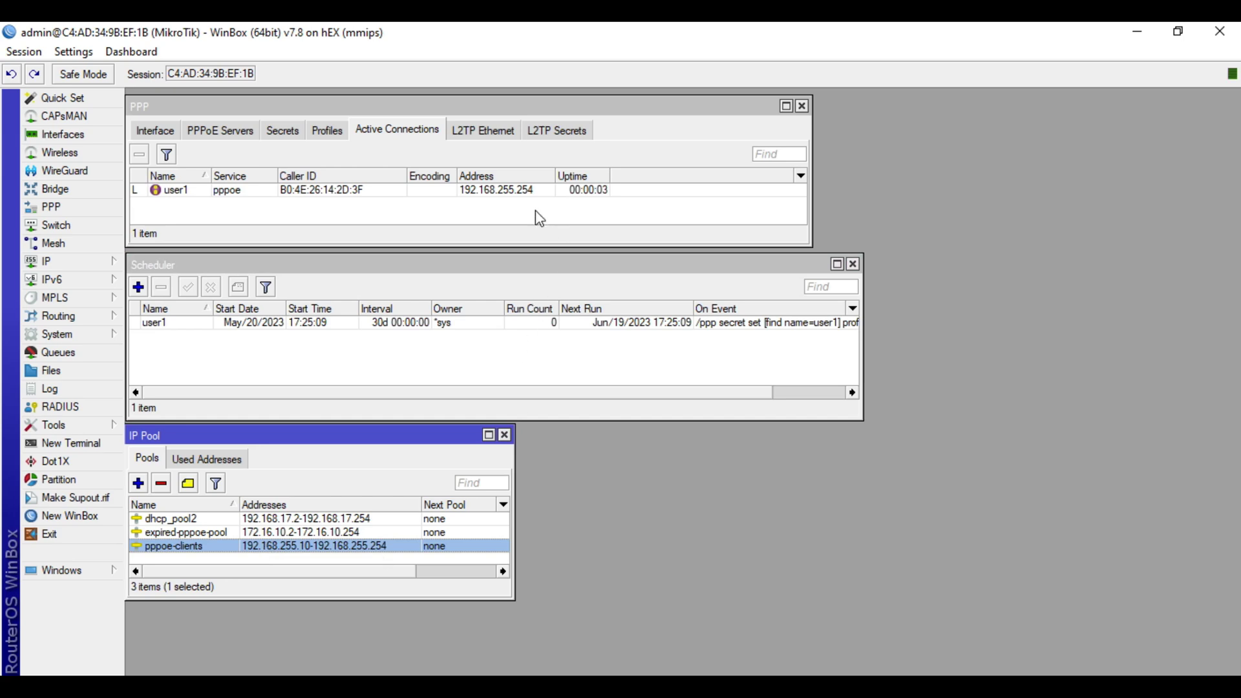
Open the user1 schedule and read its On Event script moving user1 to Expired-Profile
click(221, 324)
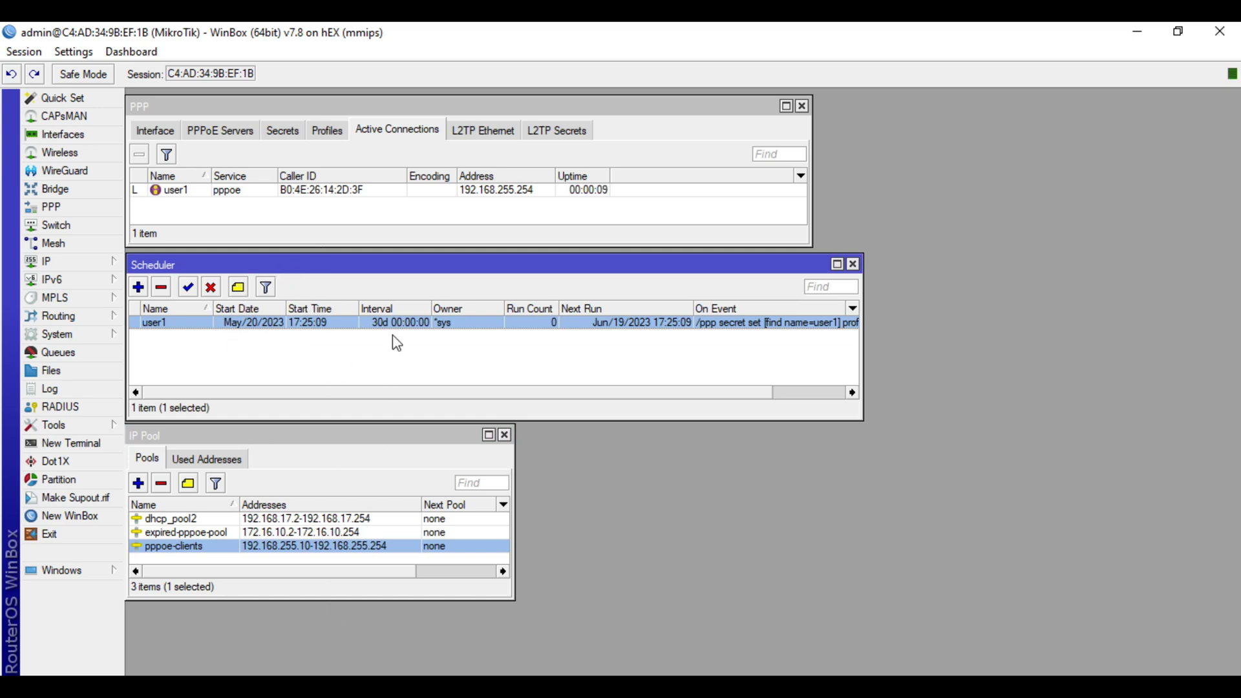
click(197, 192)
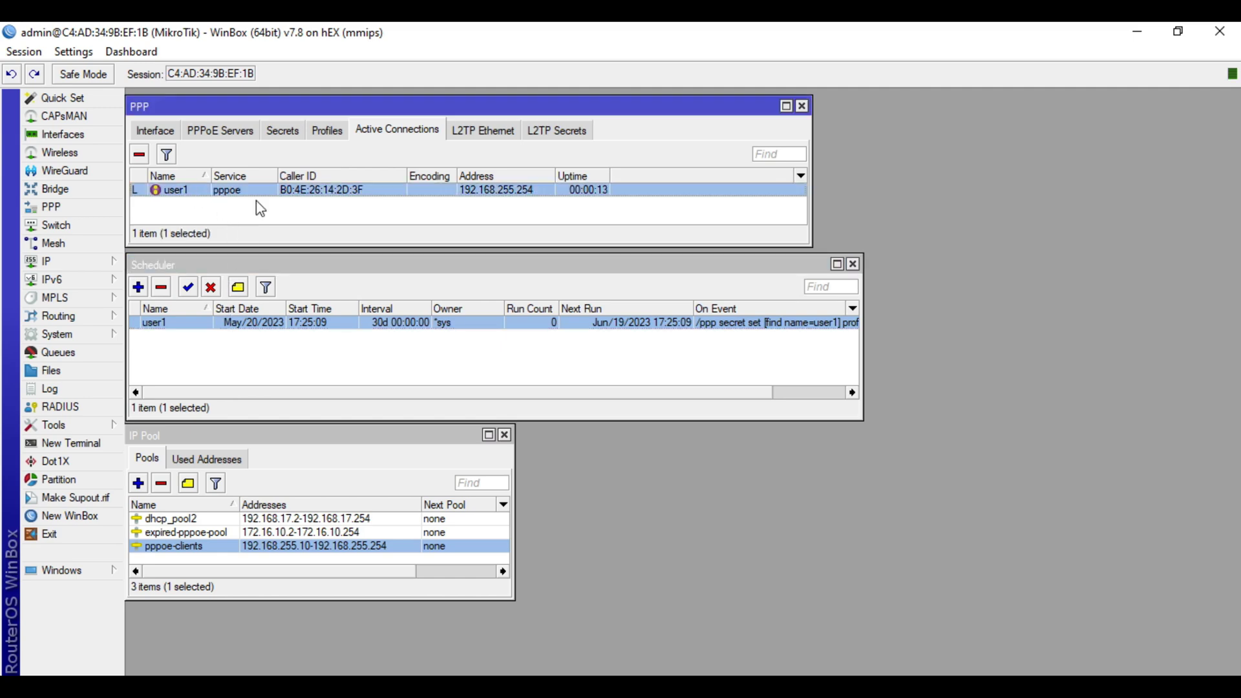
click(179, 322)
double_click(170, 323)
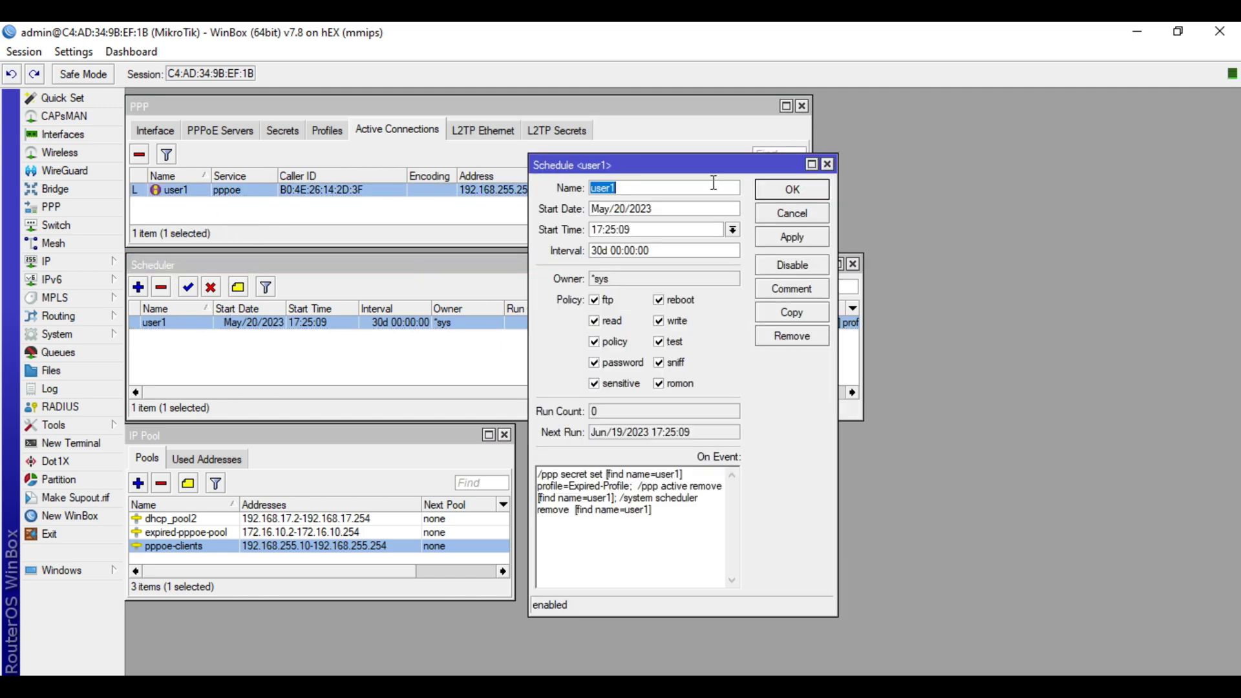
click(679, 192)
drag(681, 516, 539, 472)
click(693, 538)
click(324, 144)
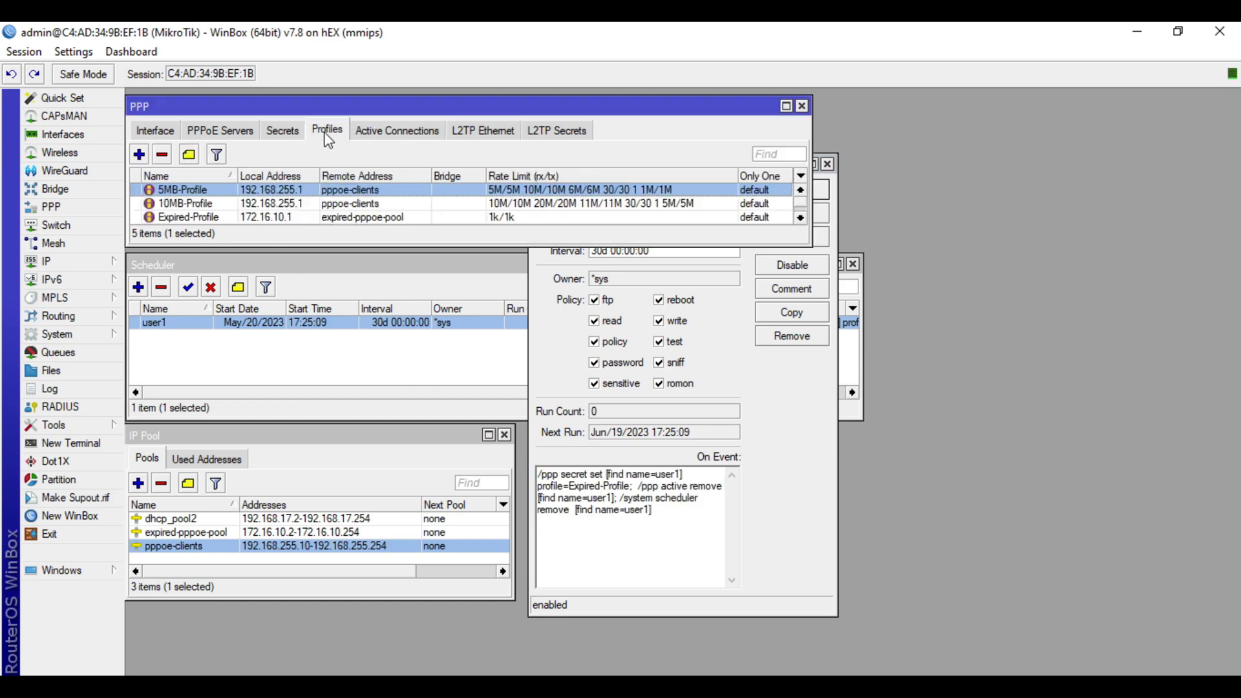
double_click(261, 189)
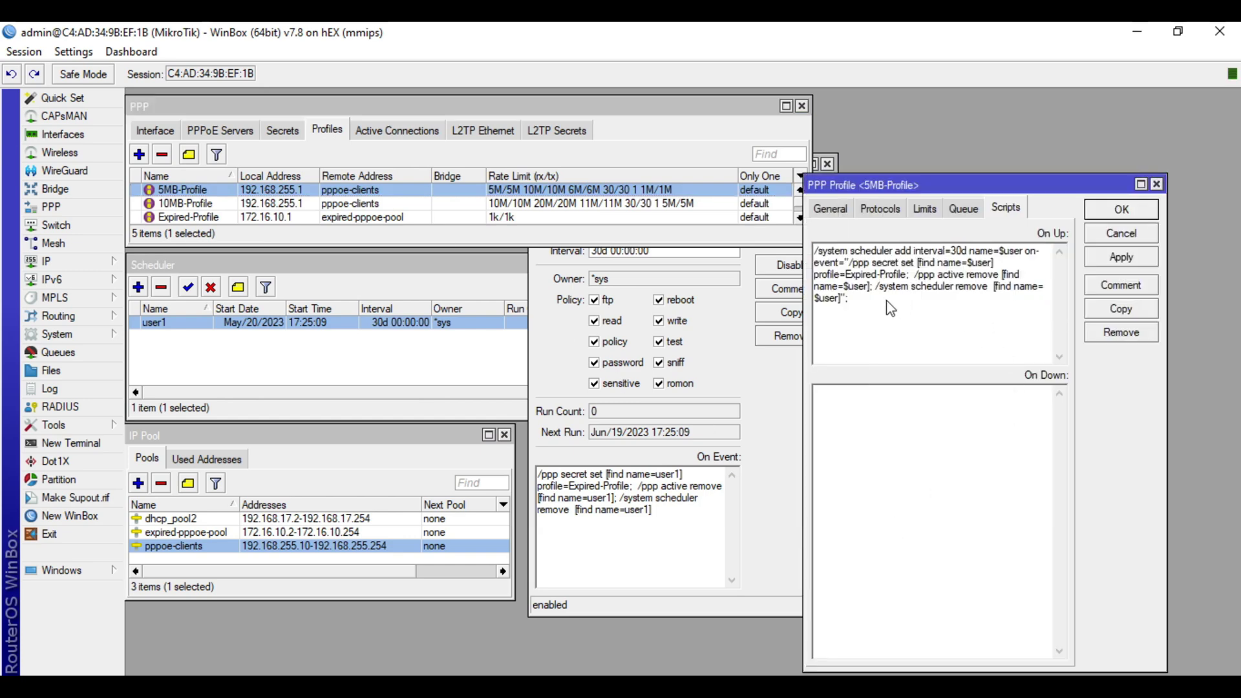
drag(851, 299, 855, 265)
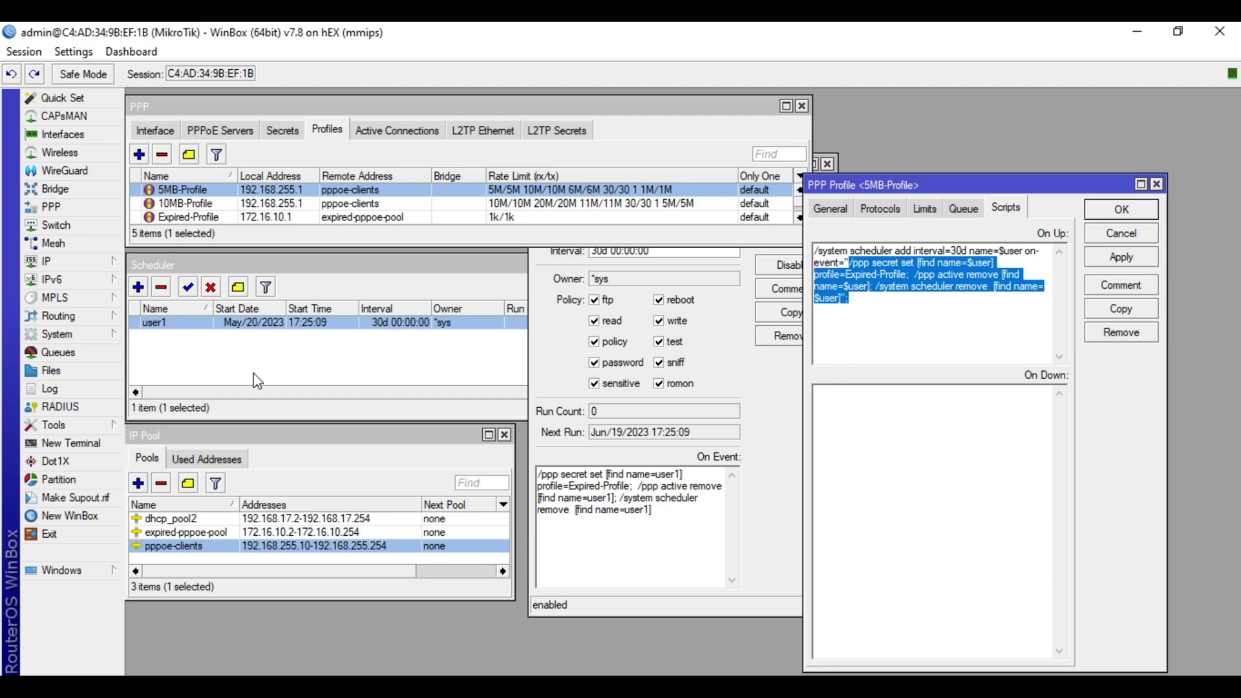
click(619, 547)
drag(679, 517, 558, 472)
click(1138, 238)
click(664, 517)
drag(657, 476, 684, 476)
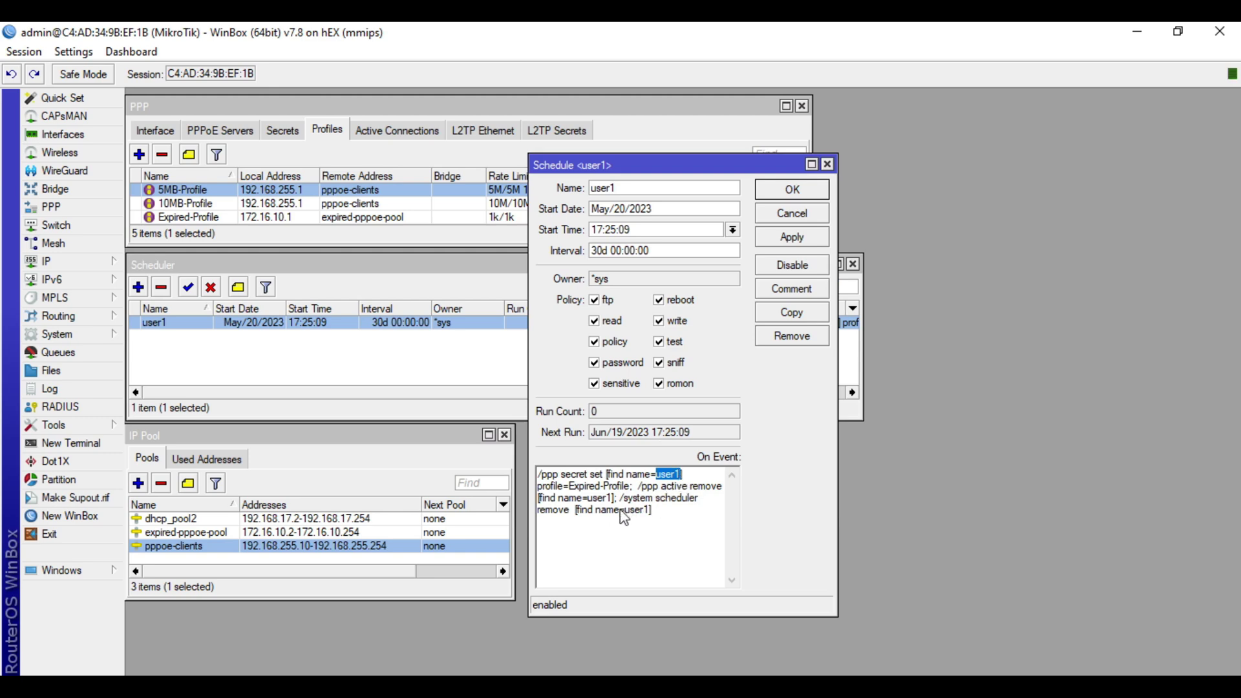
drag(624, 512, 651, 513)
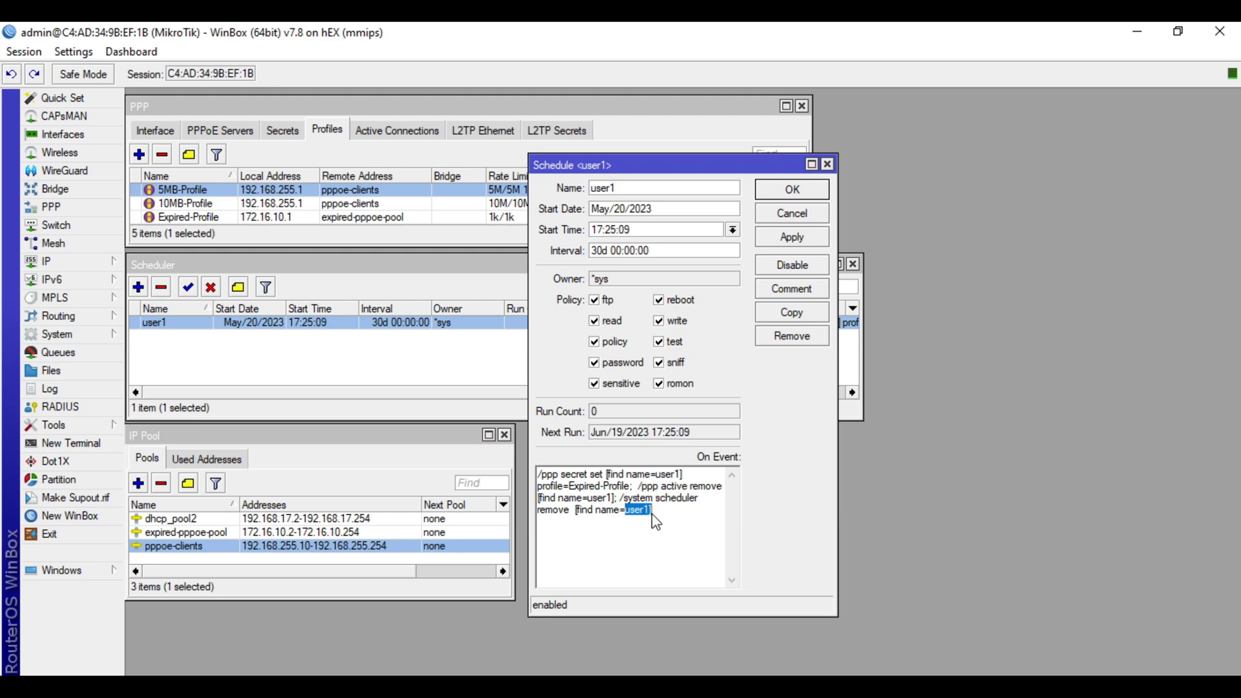
click(595, 509)
click(673, 523)
Change the user1 schedule interval from 30d 00:00:00 to 00:03:00 and apply it
double_click(594, 250)
key(BackSpace)
key(Right)
key(Right)
key(Right)
key(Right)
key(Right)
key(BackSpace)
text(3)
click(782, 238)
Save the 3-minute user1 schedule with OK, then reopen it to check the next run
click(817, 194)
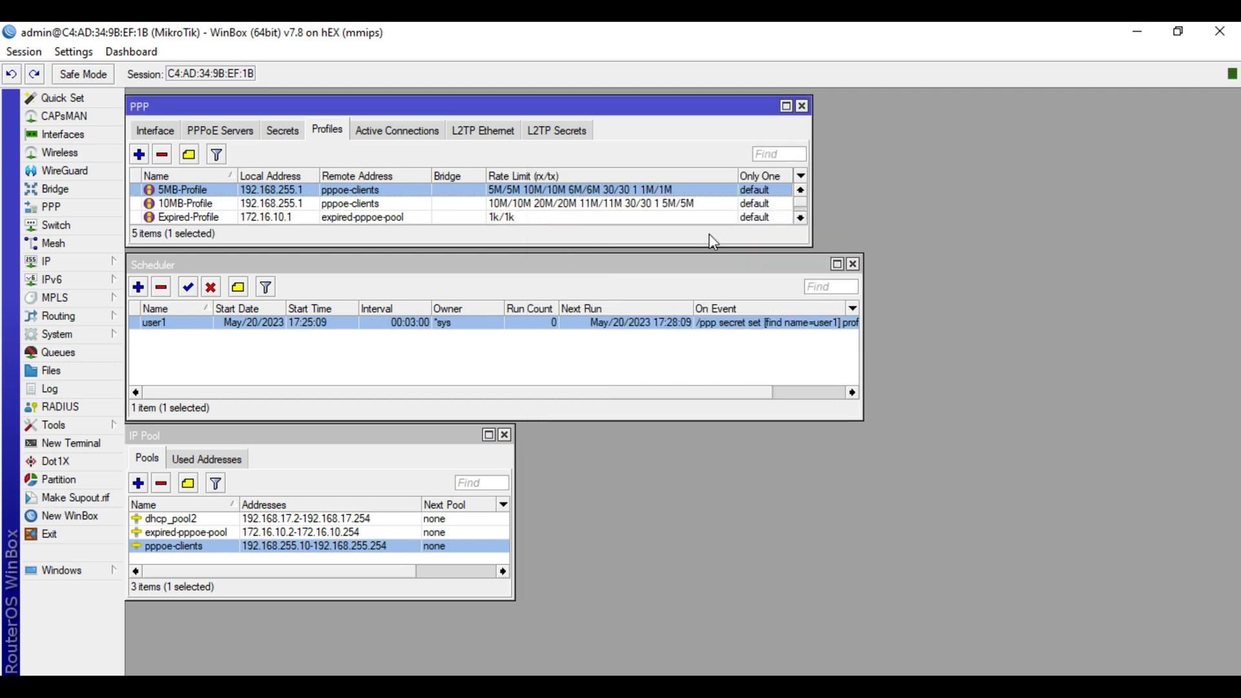
double_click(358, 323)
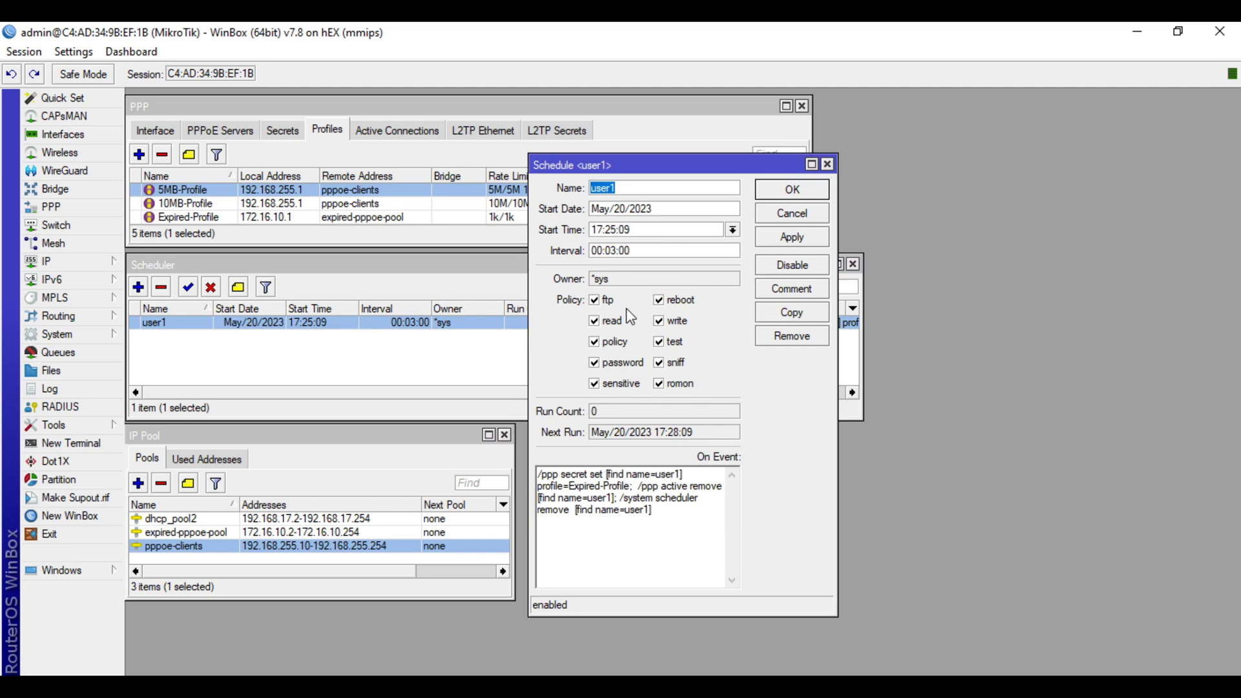
click(805, 216)
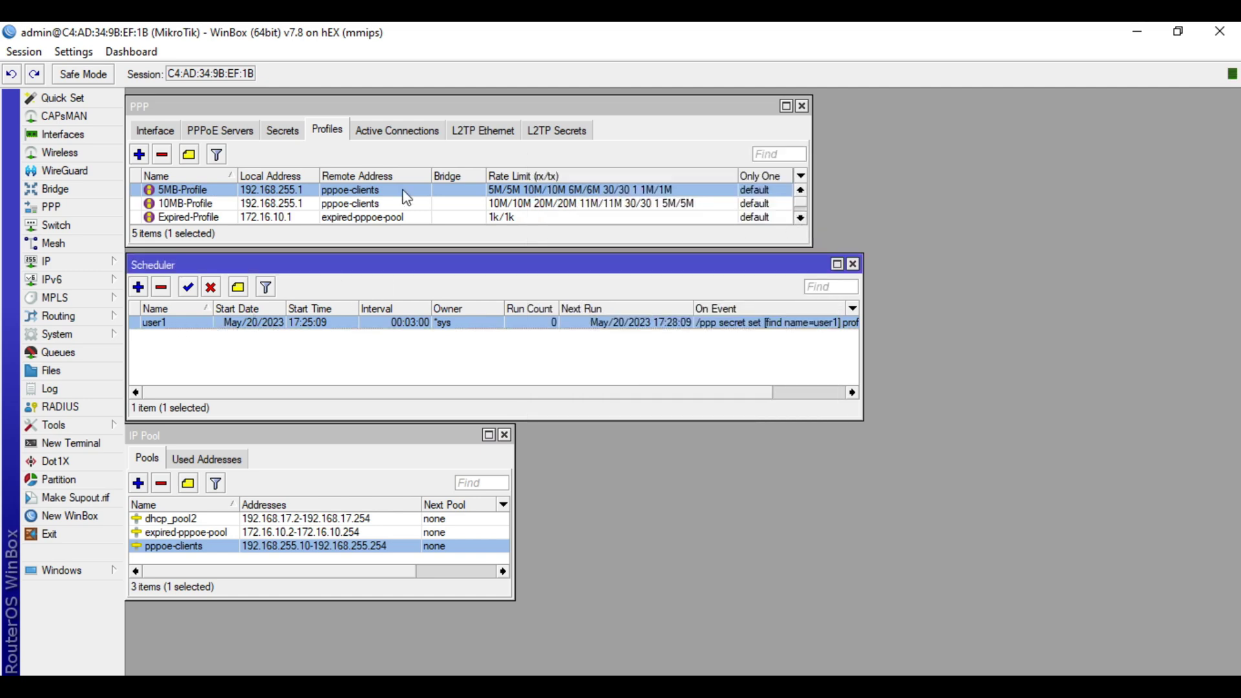
Confirm user1's PPP secret still uses 5MB-Profile and close it unchanged
click(397, 130)
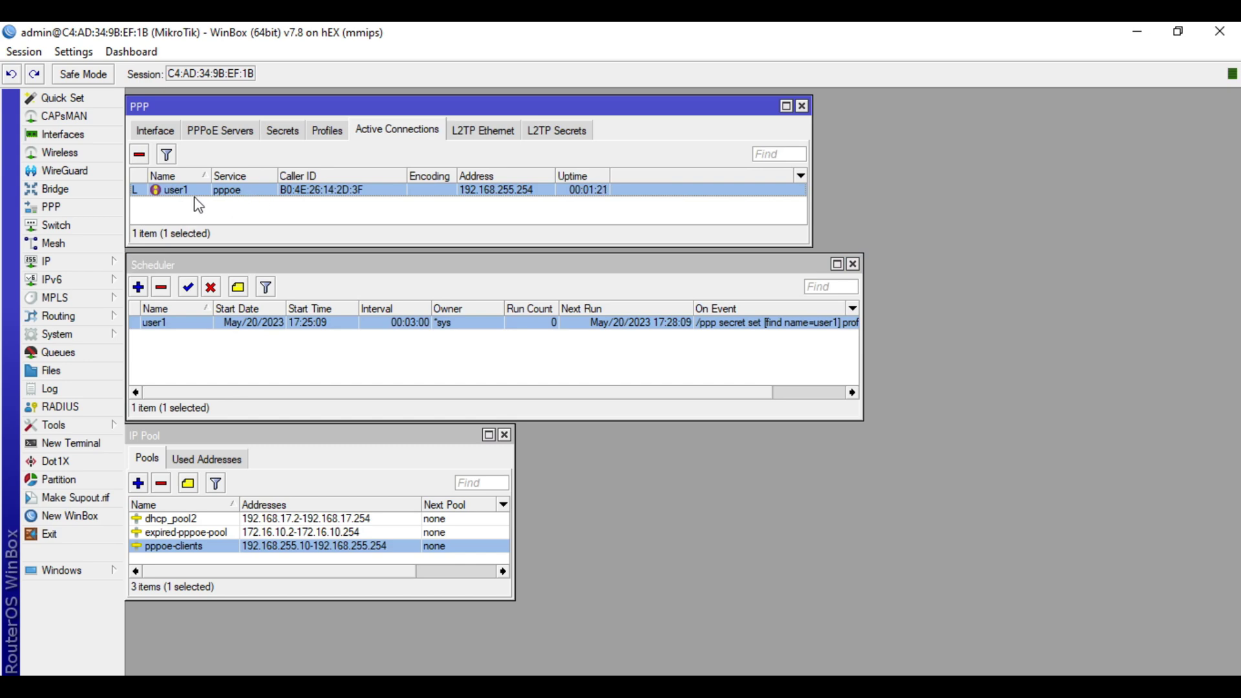
click(283, 130)
double_click(237, 191)
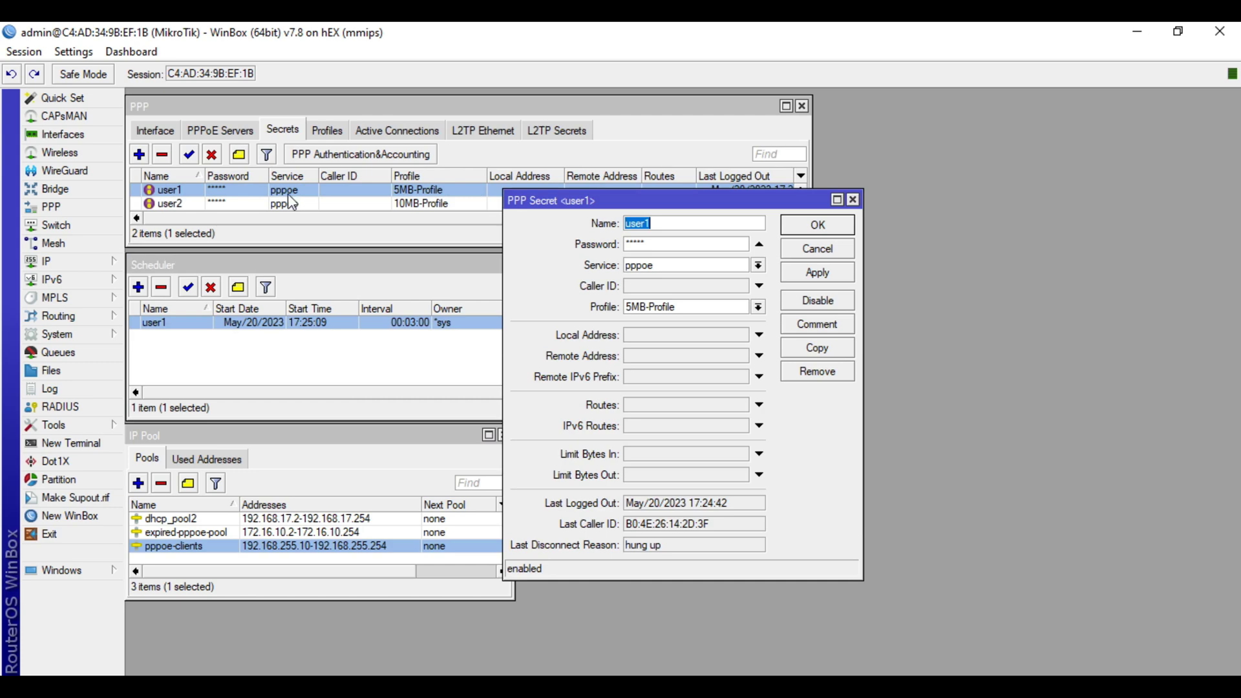
click(675, 310)
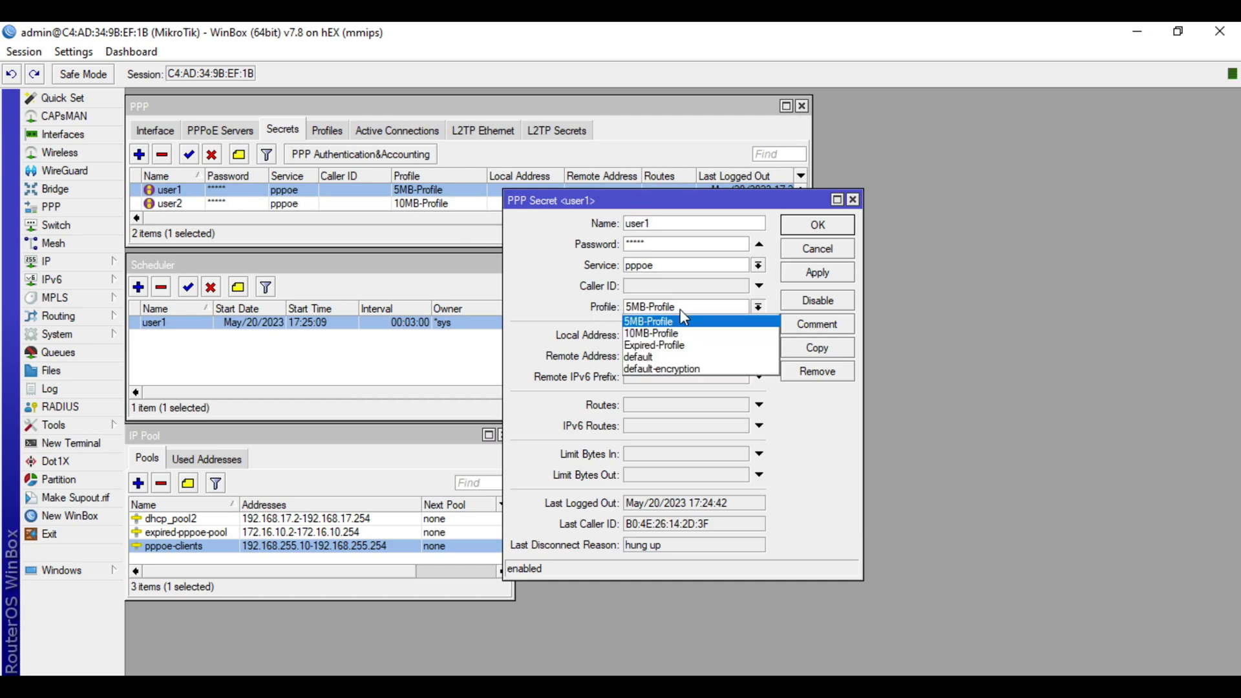
click(840, 253)
click(821, 252)
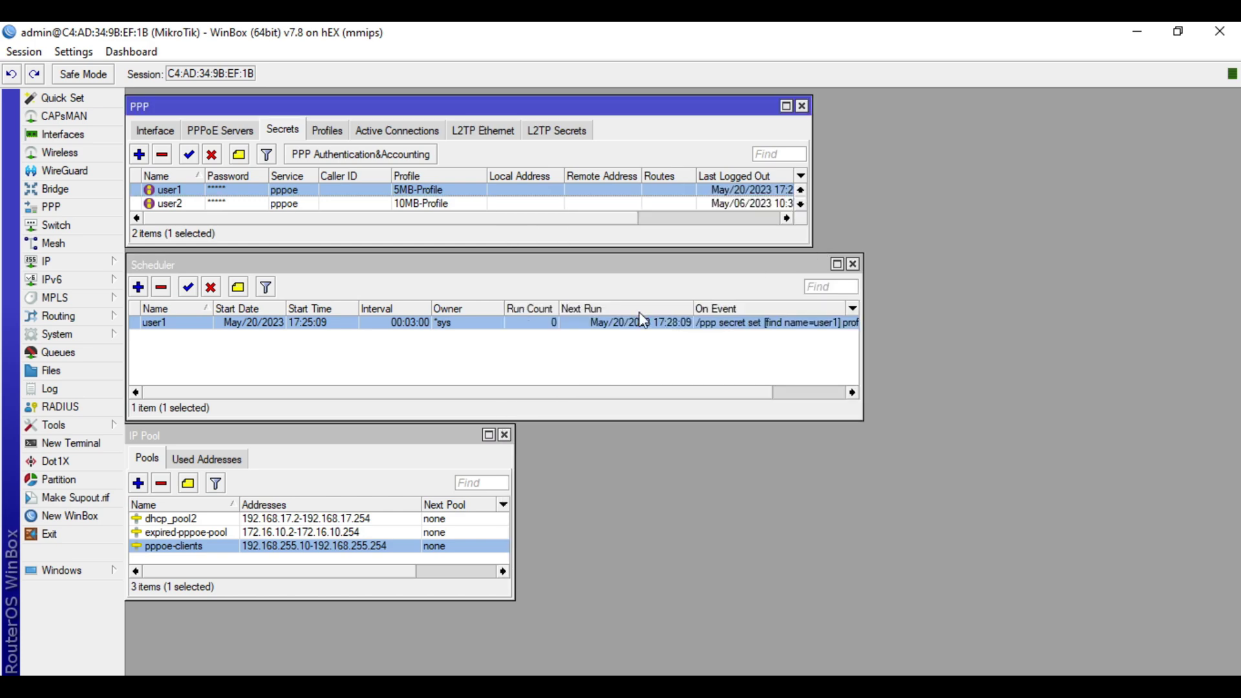
Reopen the user1 schedule details to check its run count of 0, then close them
click(545, 354)
double_click(591, 327)
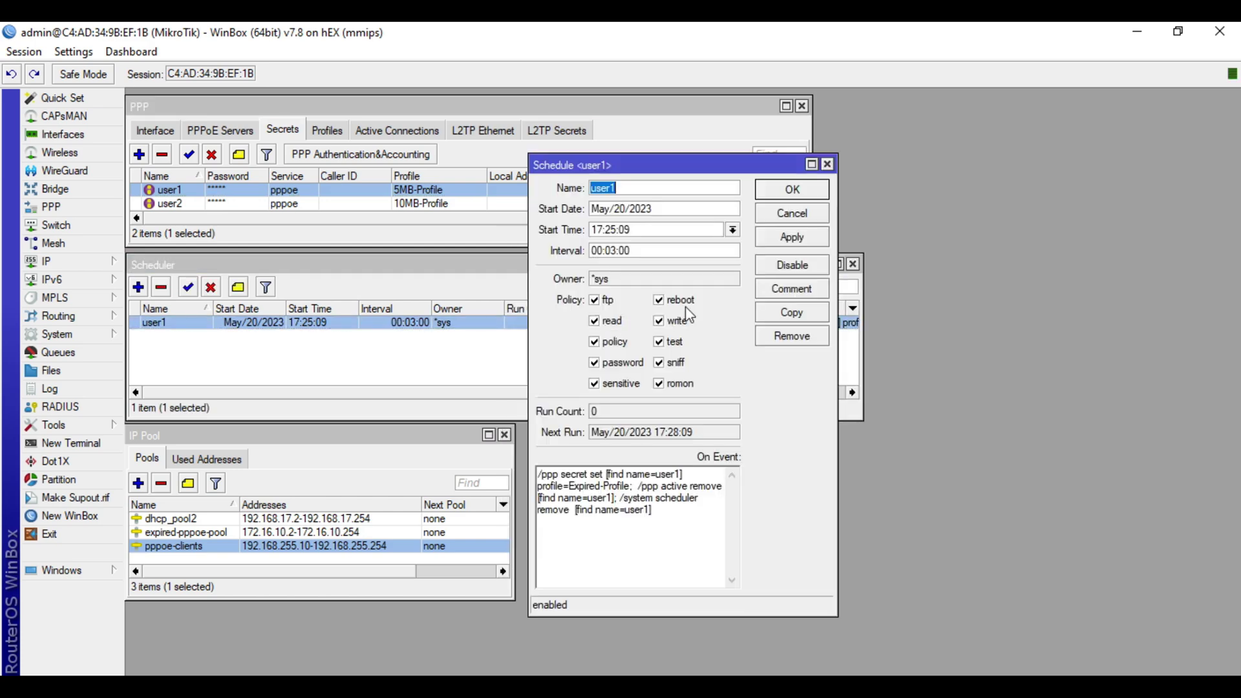
click(806, 218)
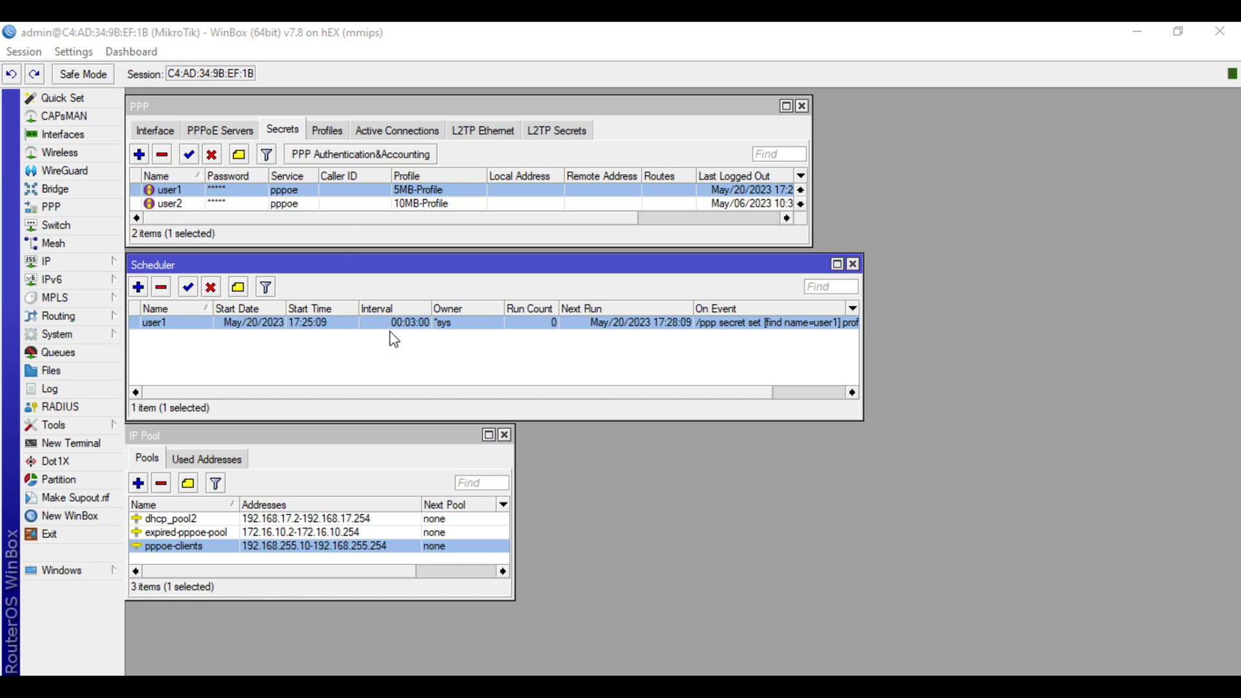
After the schedule fires, check the Active Connections and Scheduler lists
click(396, 130)
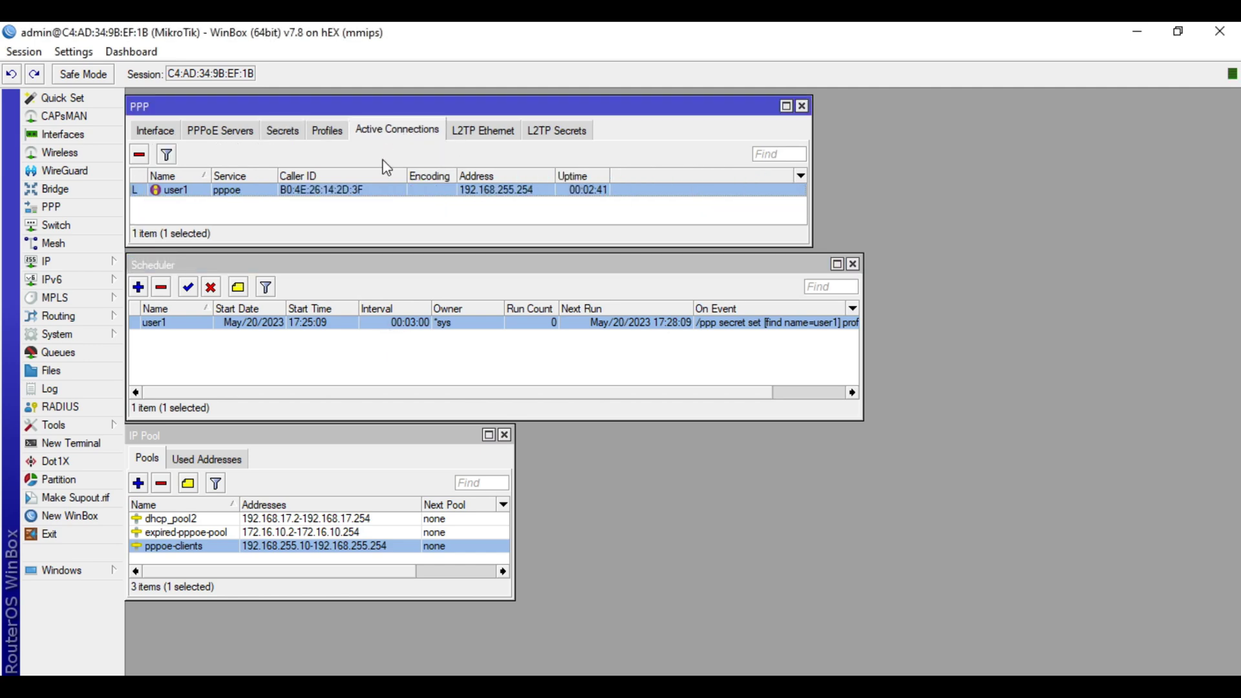
click(312, 366)
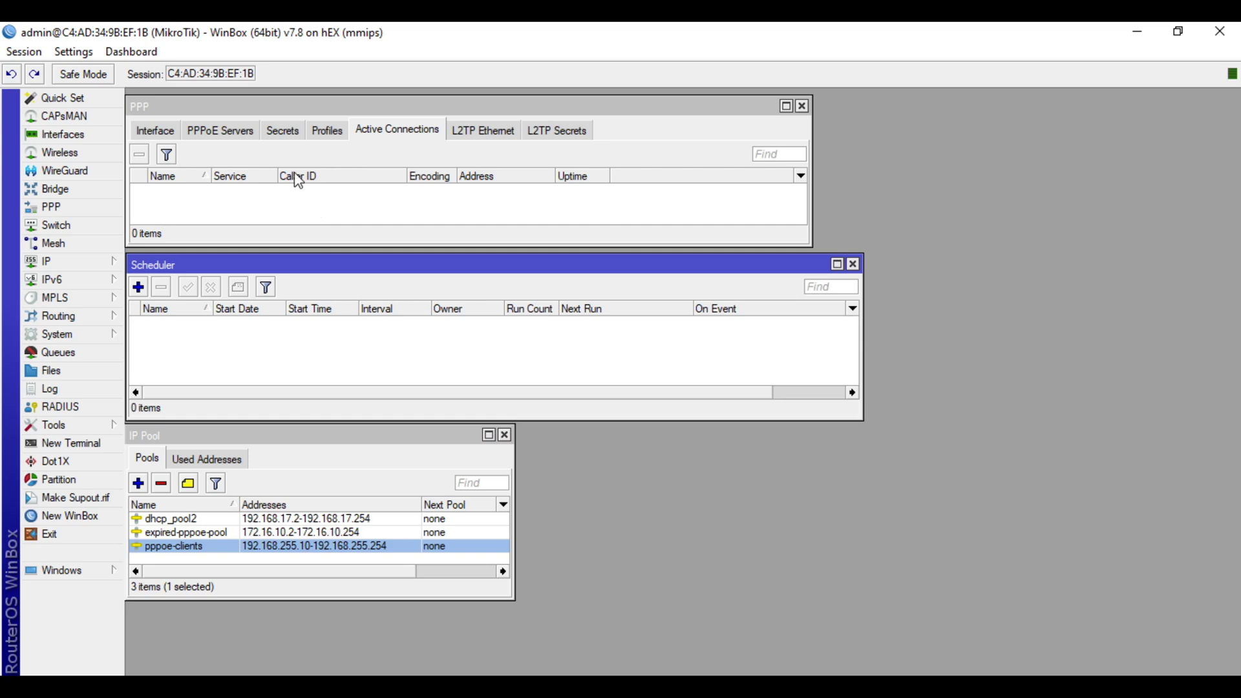
Open user1's PPP secret to confirm it now uses Expired-Profile, then close it
click(295, 136)
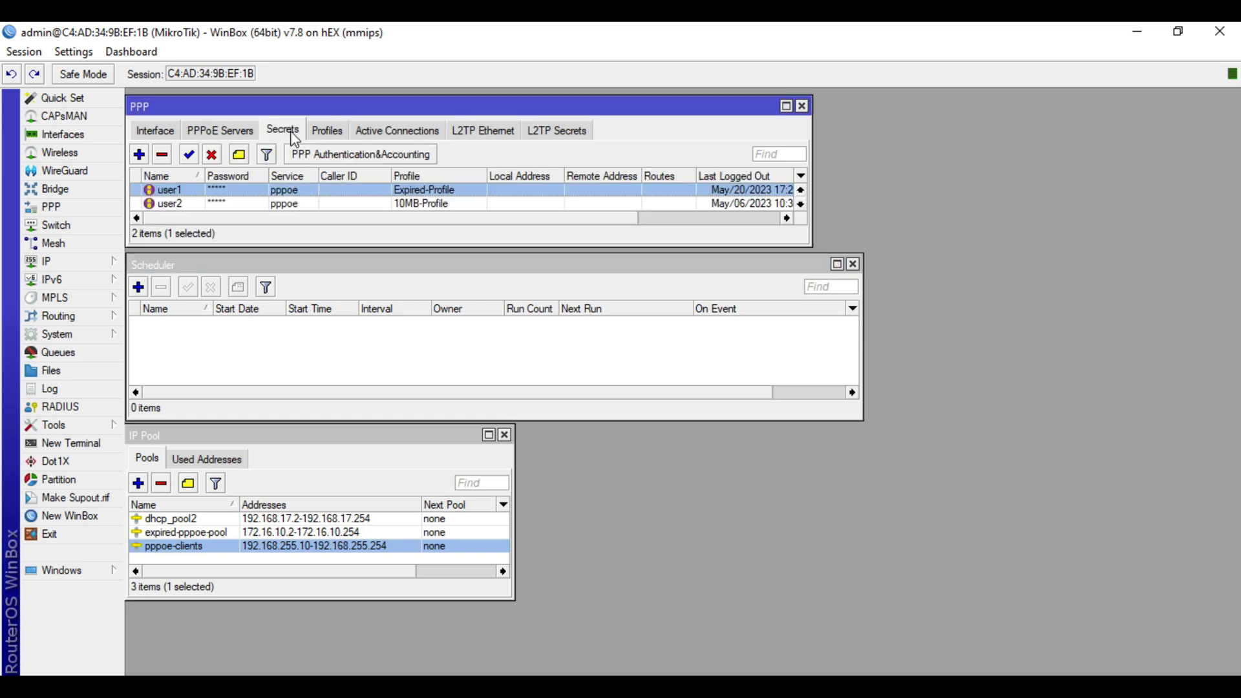
double_click(183, 193)
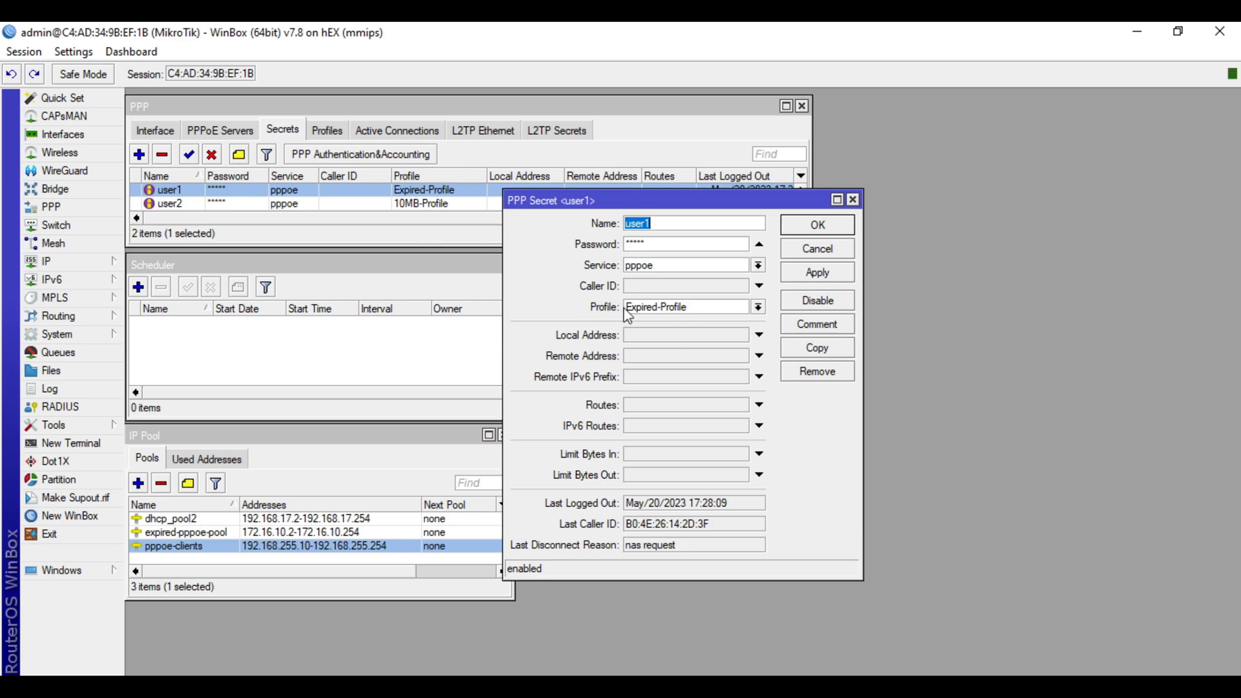
click(818, 254)
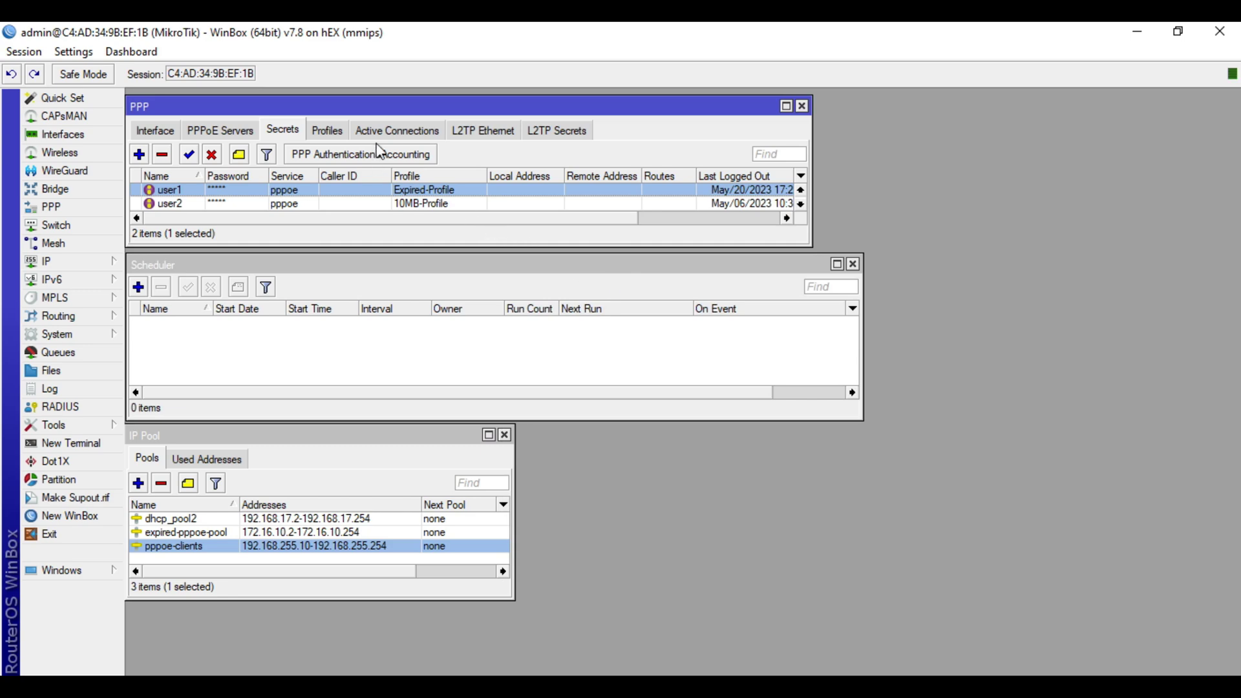
Compare user1's reconnected address 172.16.10.254 with the expired-pppoe-pool range and check the empty Scheduler
click(413, 132)
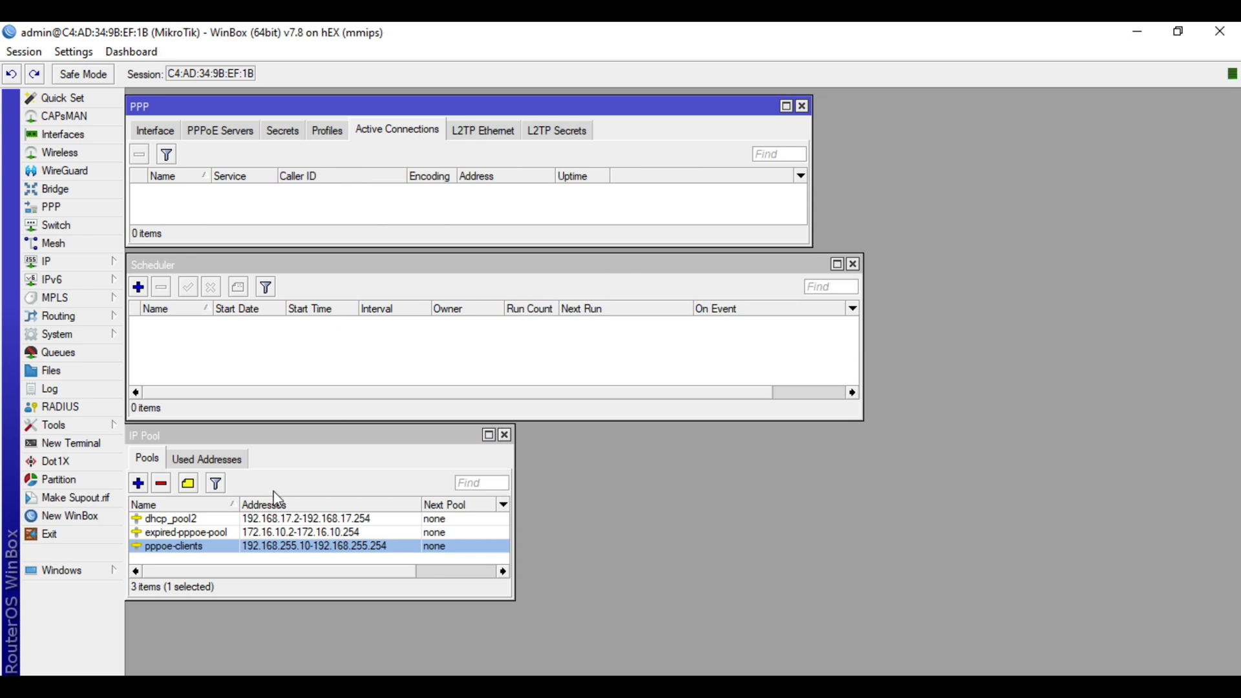
click(261, 533)
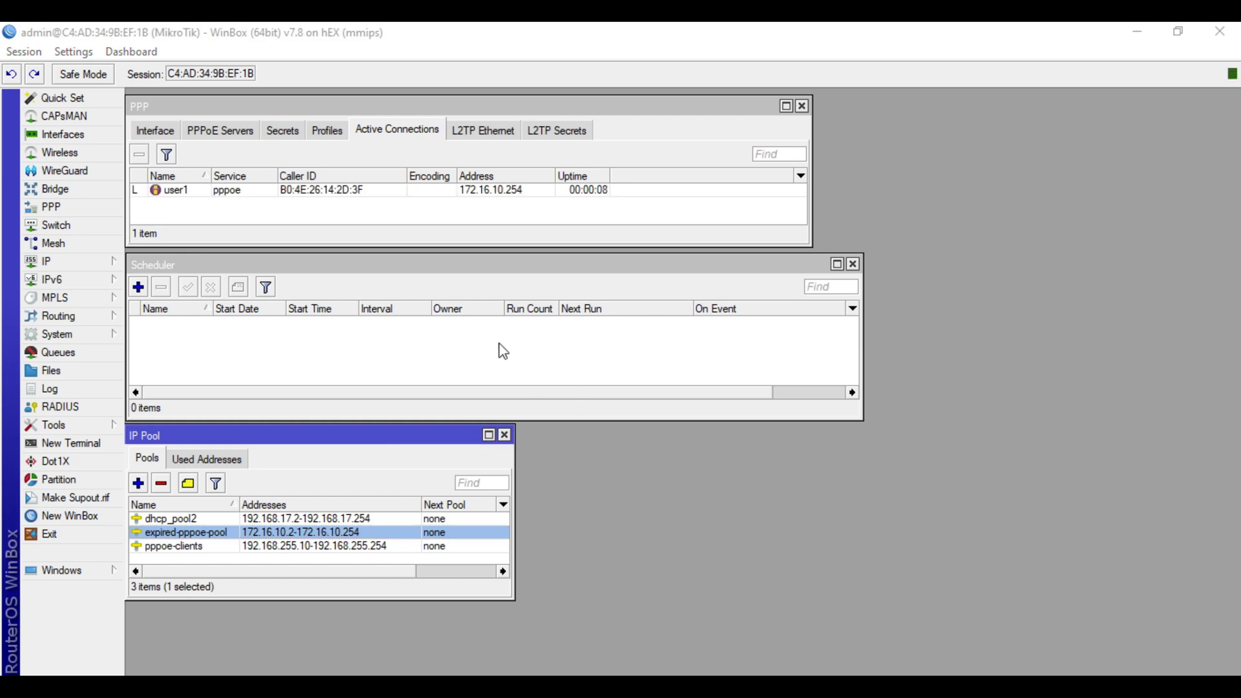
click(171, 192)
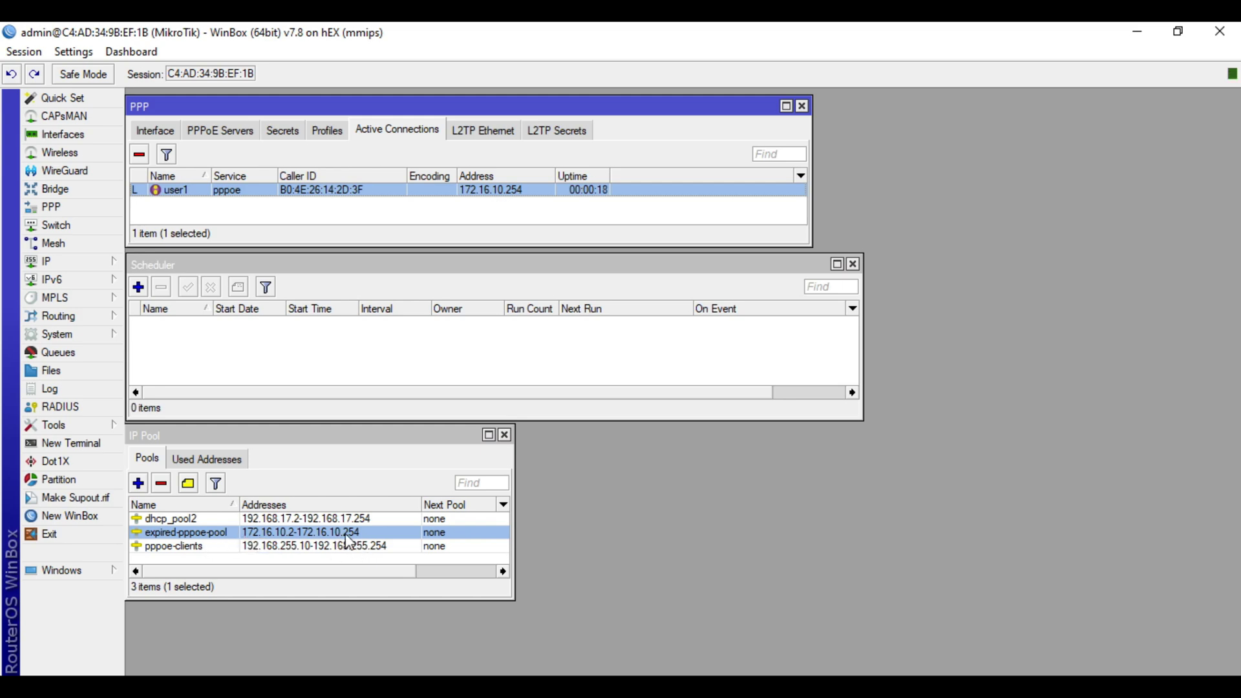
click(239, 353)
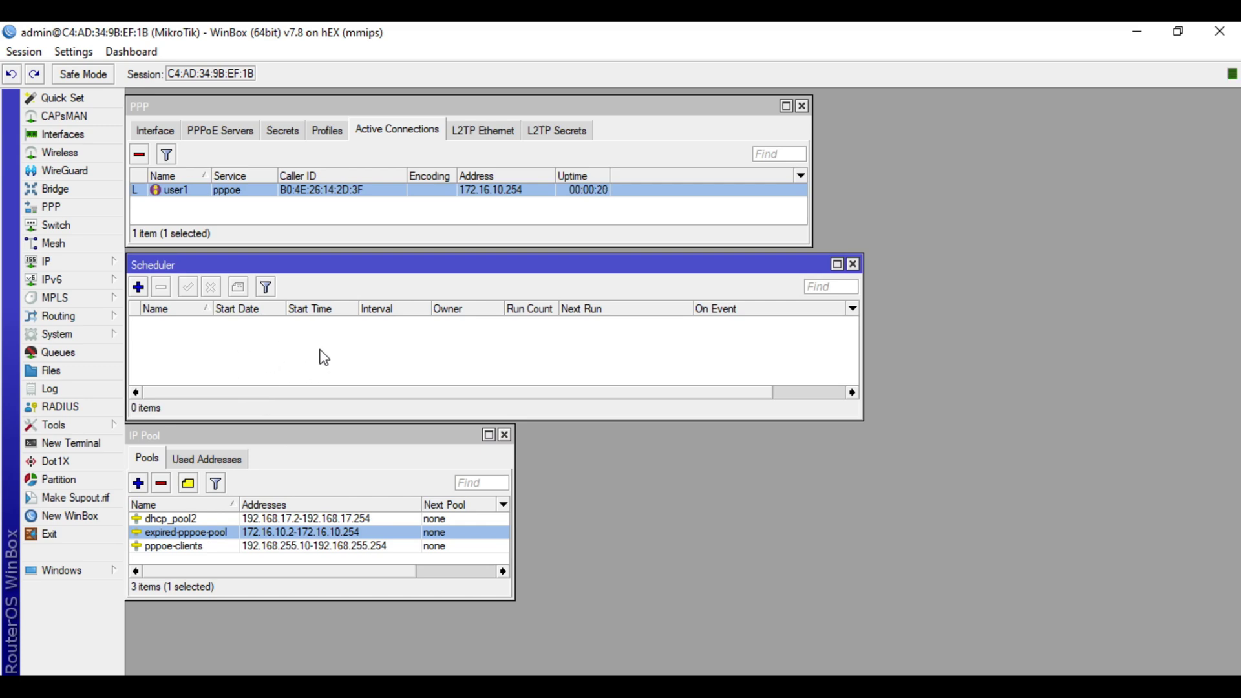
Highlight parts of the scheduler-creating command in Notepad, then minimize Notepad back to WinBox
key(alt+Tab)
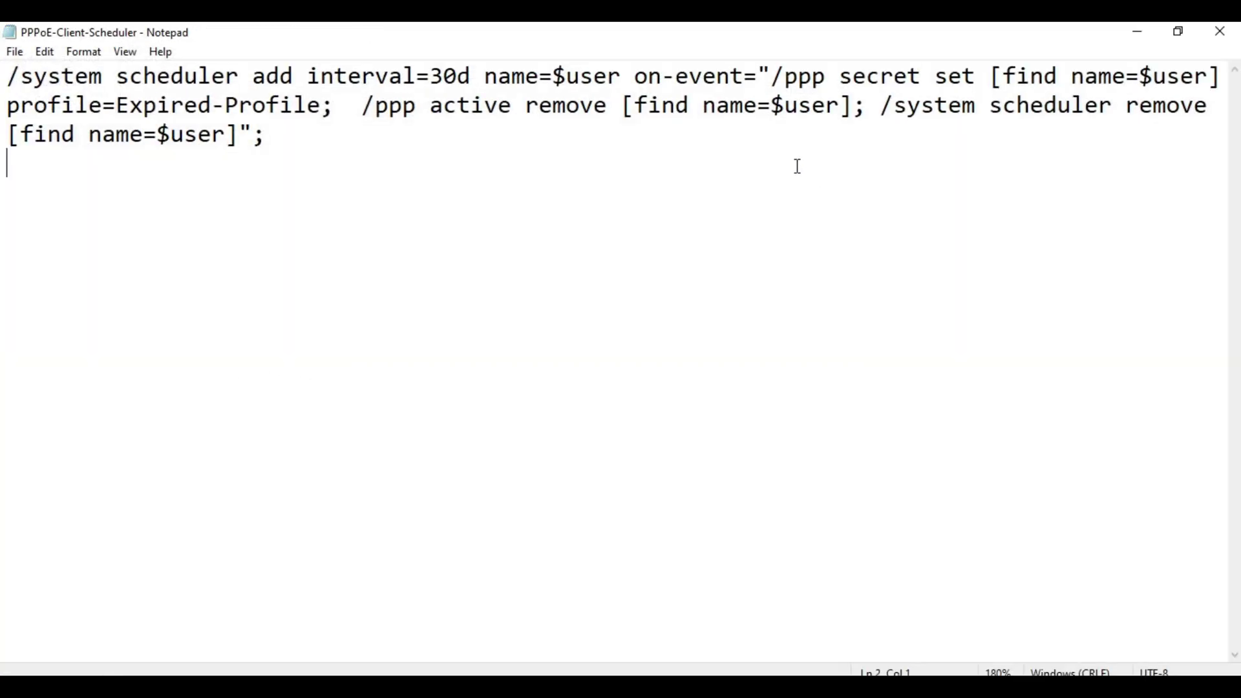
drag(266, 134, 4, 66)
drag(267, 134, 90, 133)
click(313, 144)
click(1139, 31)
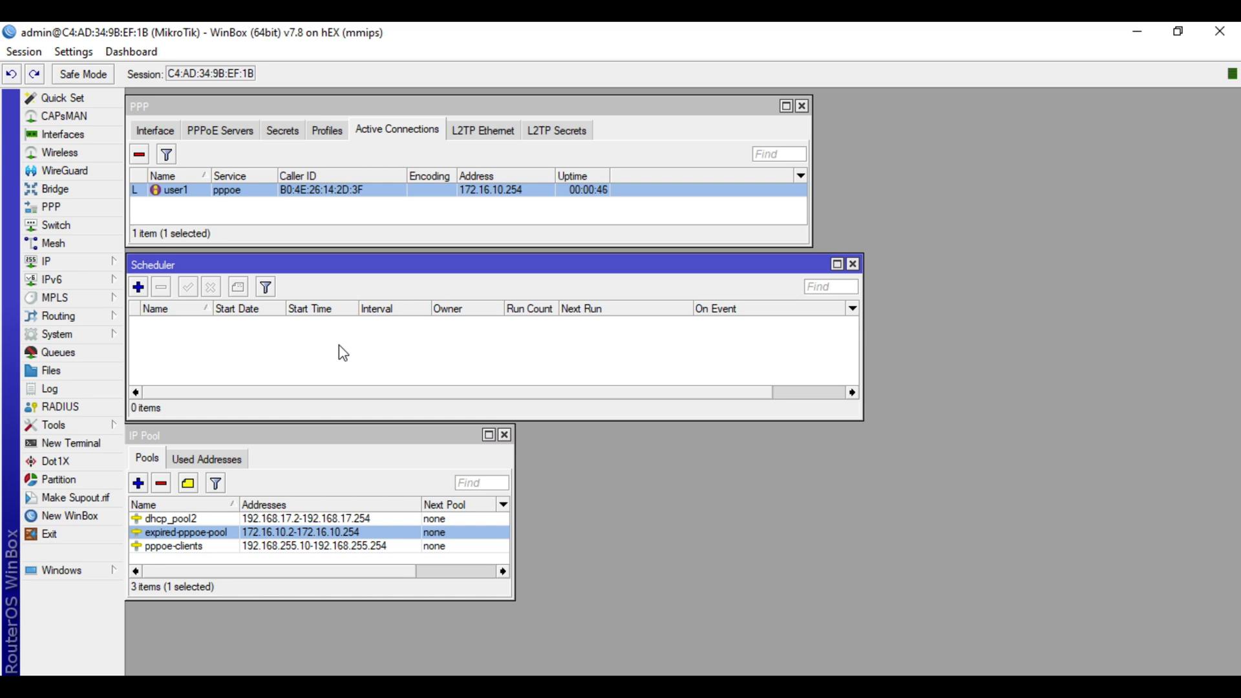
Switch user1's PPP secret profile from Expired-Profile back to 5MB-Profile and save it
click(524, 195)
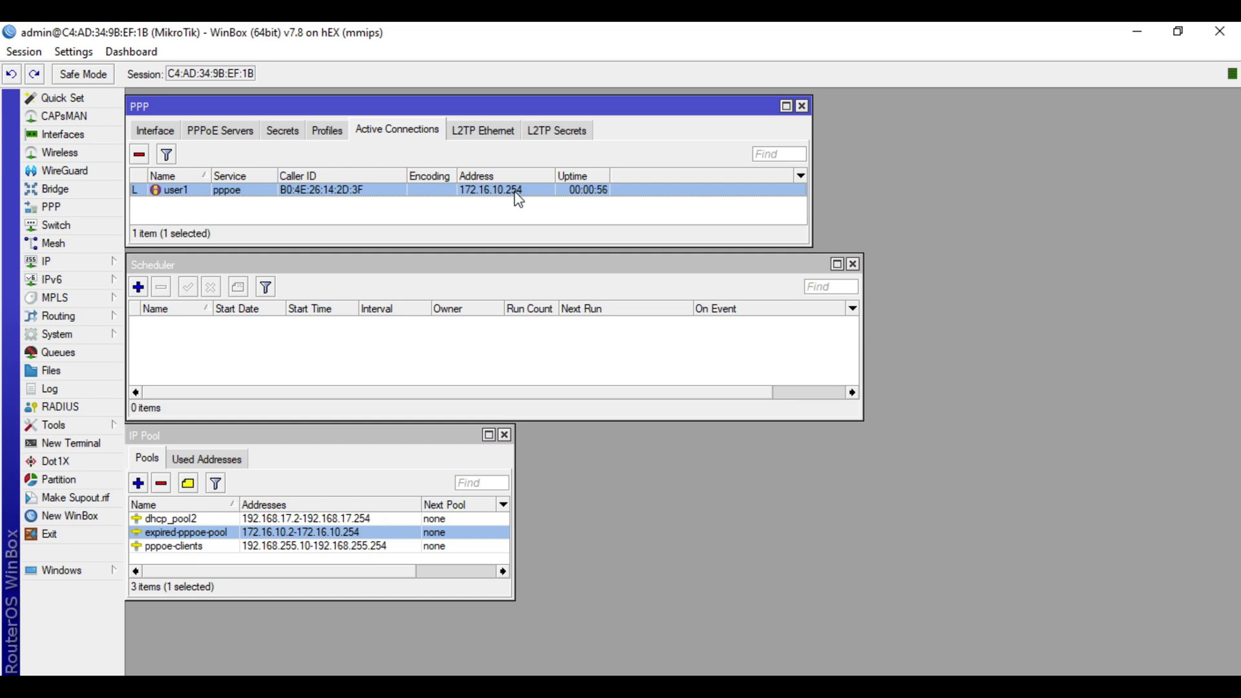
click(282, 132)
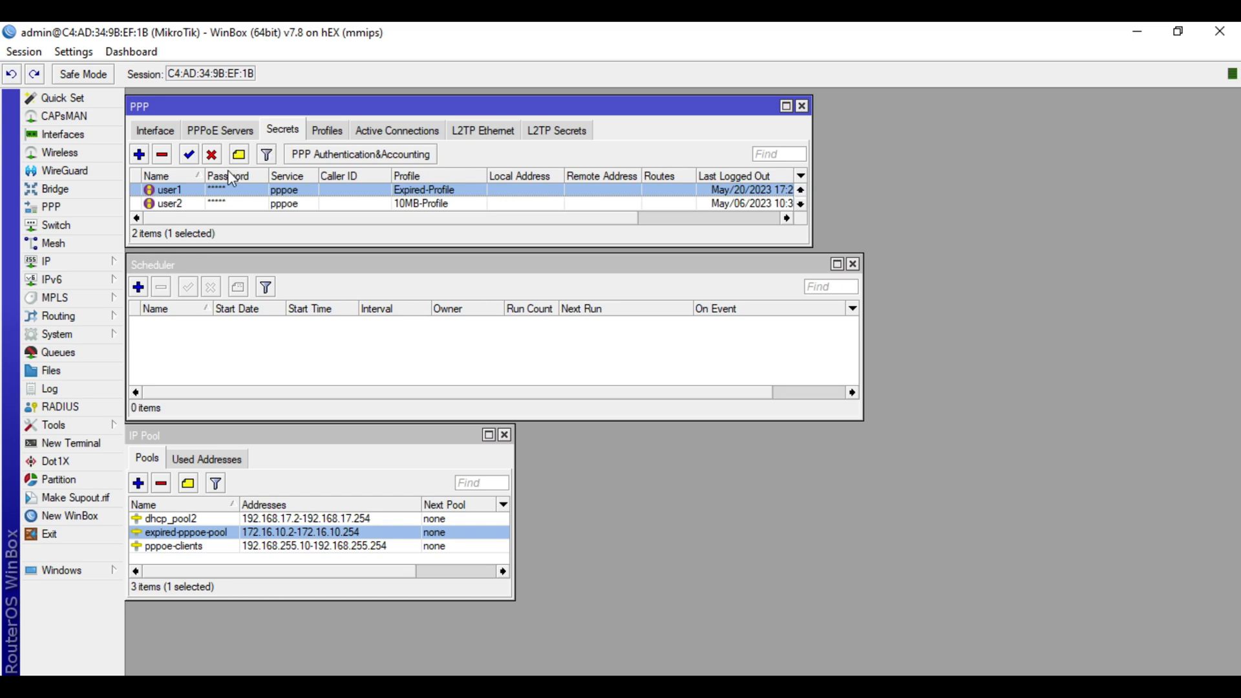
double_click(199, 193)
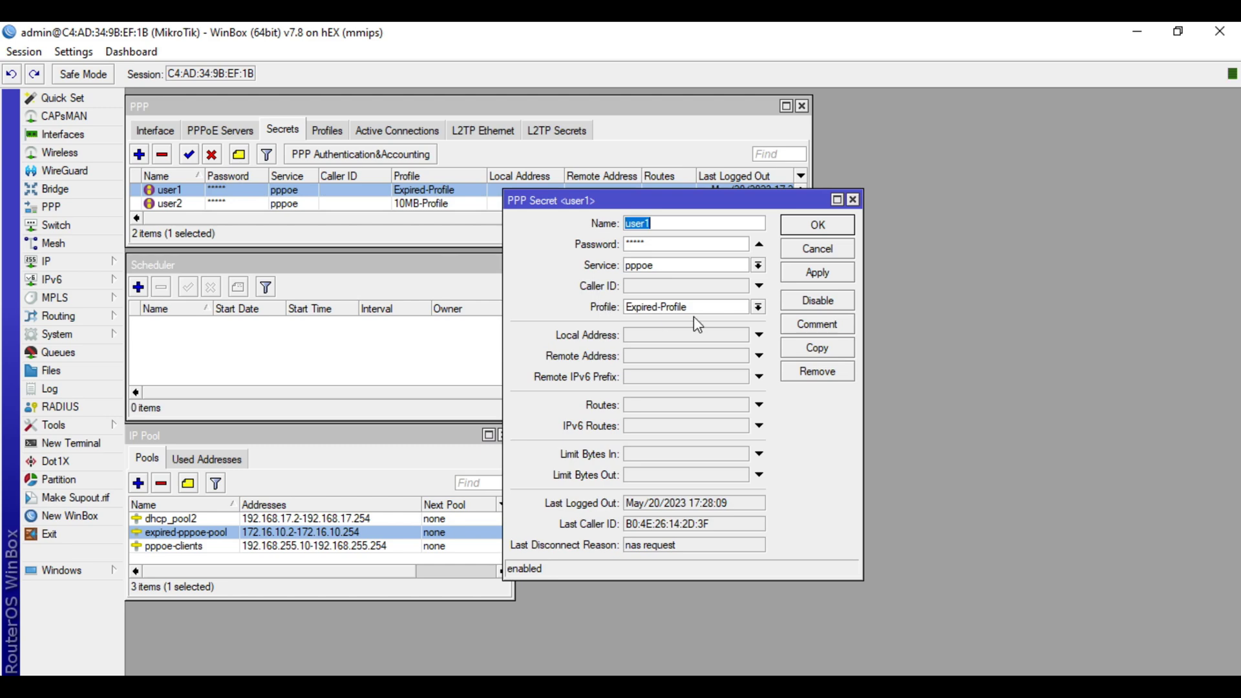
click(739, 308)
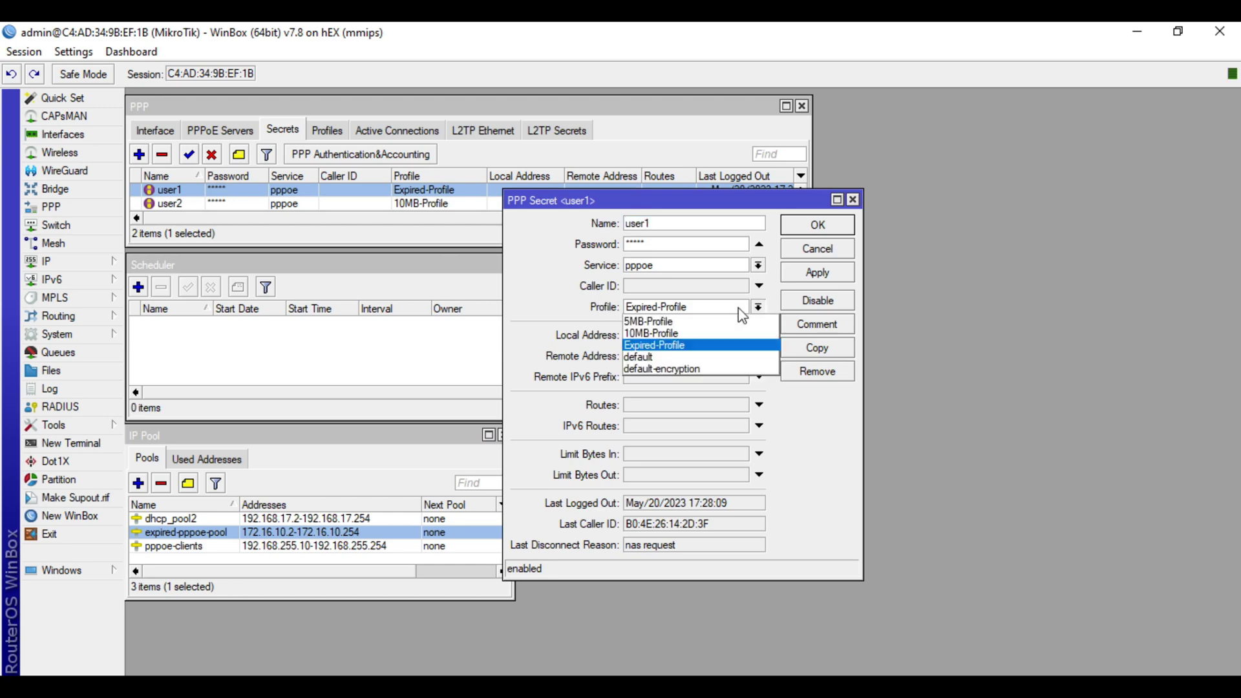
click(697, 321)
click(819, 276)
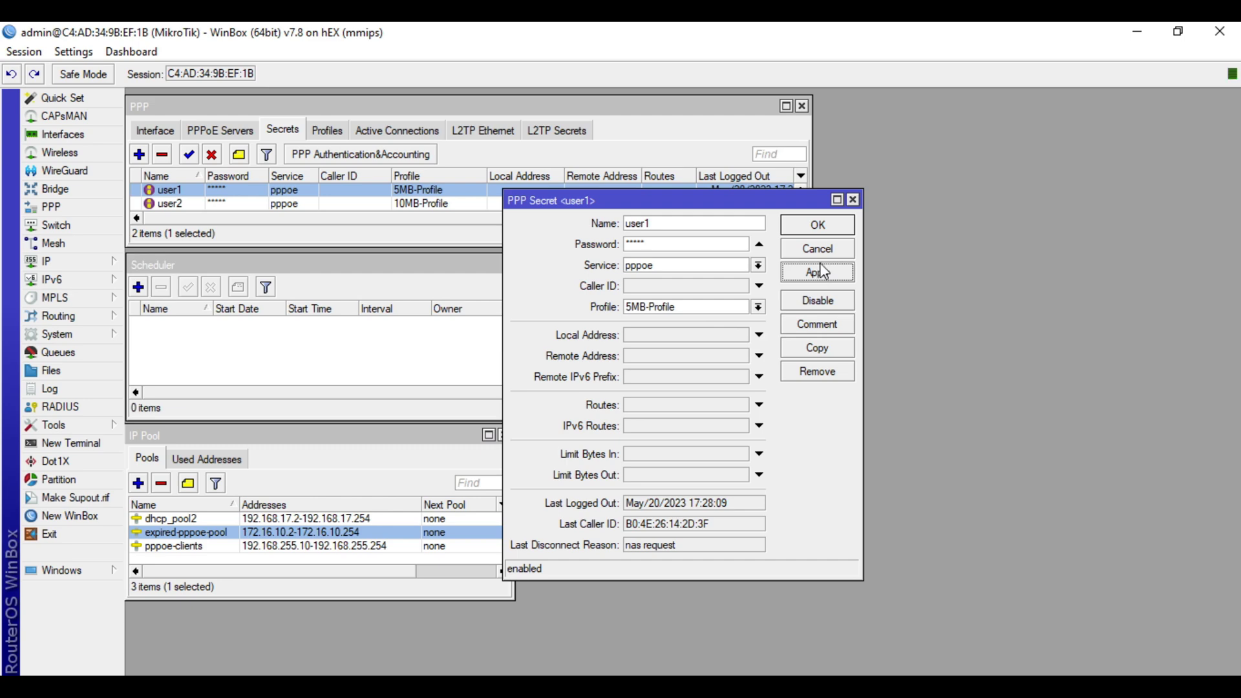
click(841, 231)
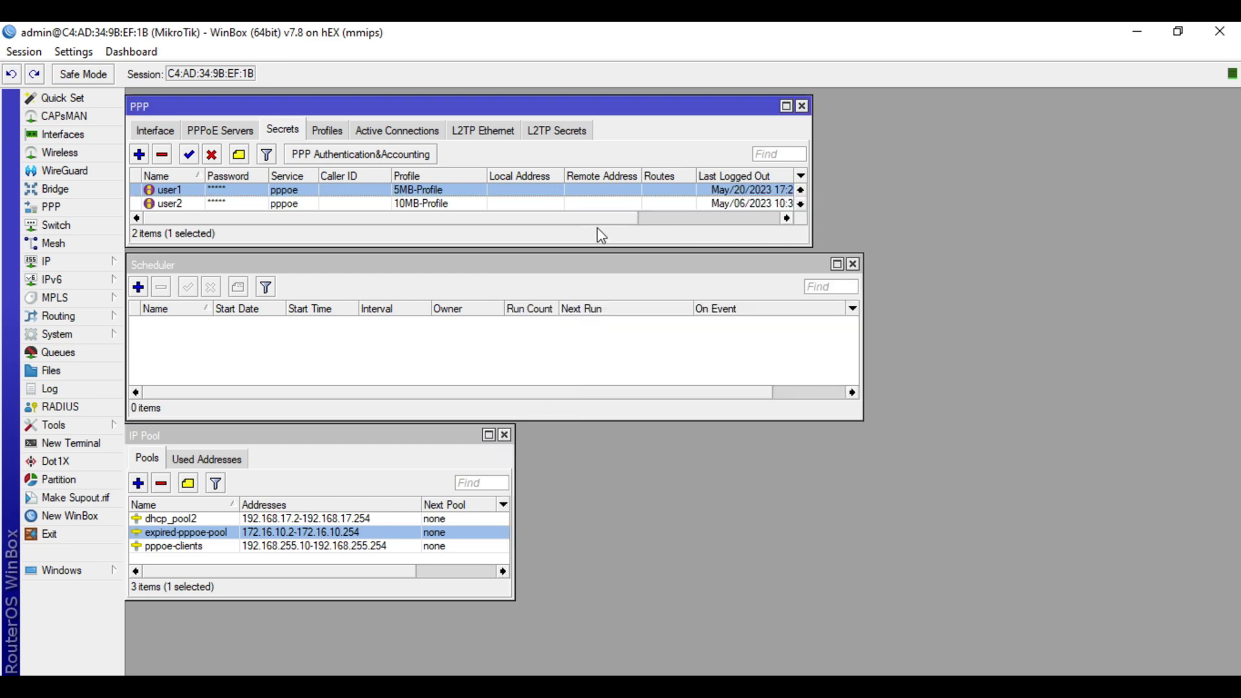
click(433, 133)
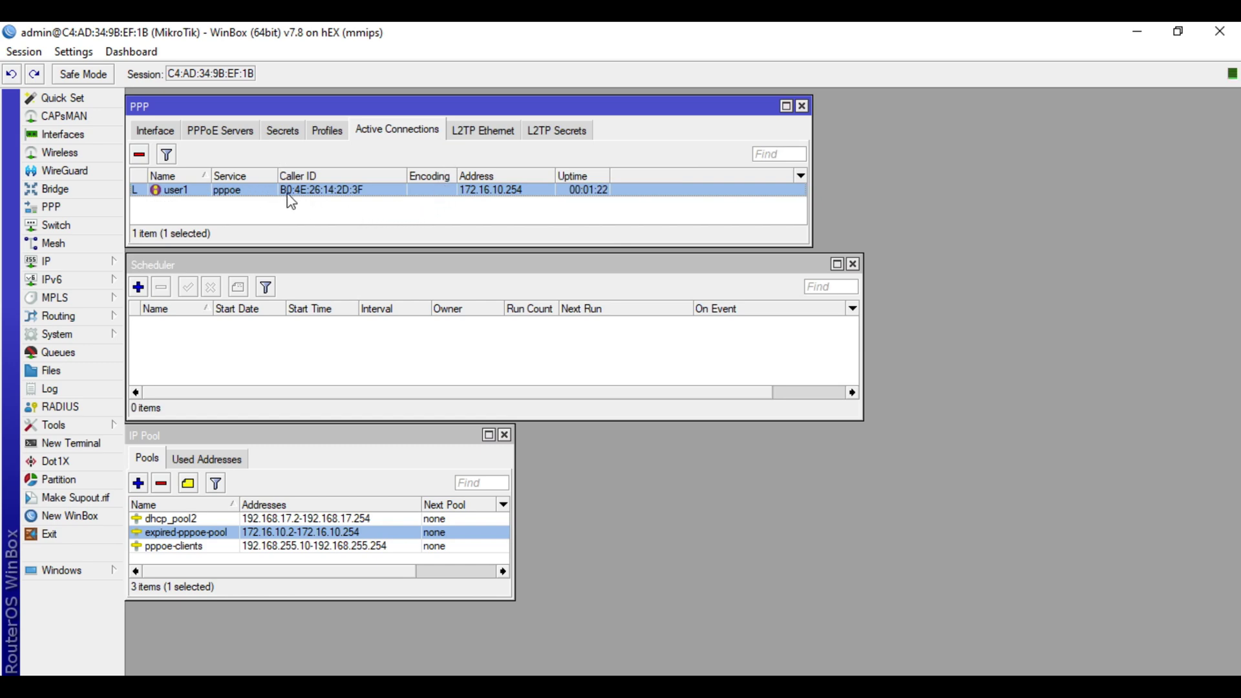
Remove user1's active 172.16.10.254 session and select the pppoe-clients address pool
click(140, 155)
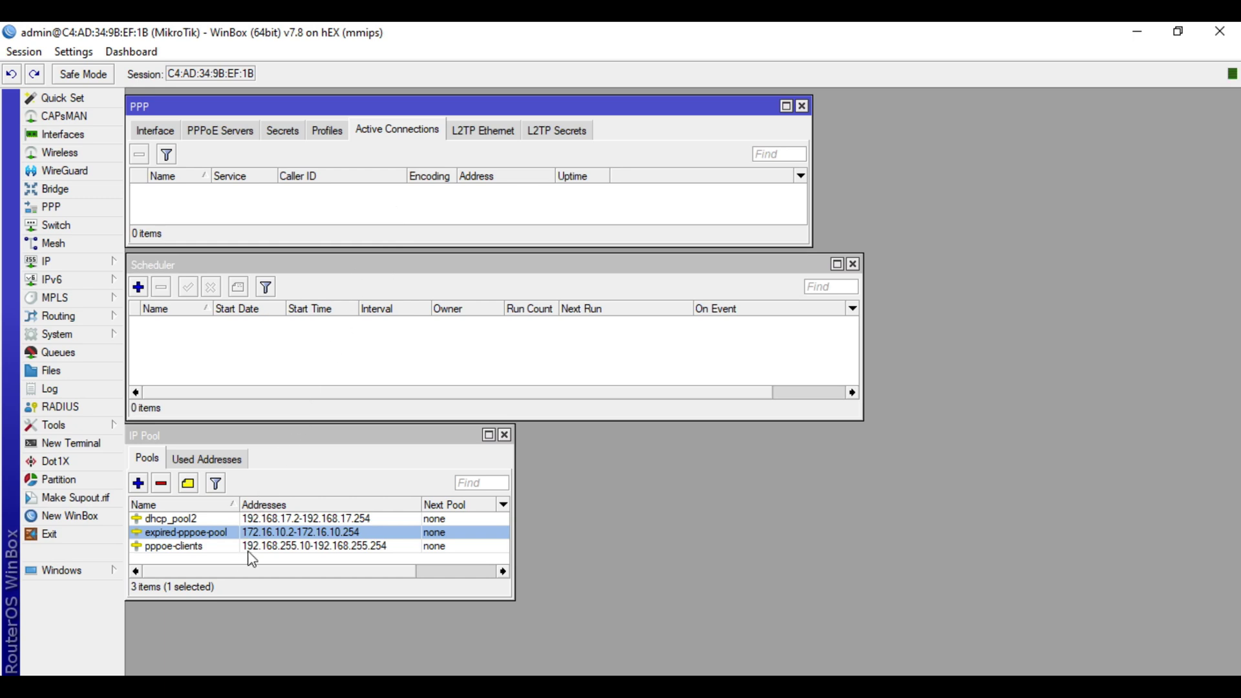
click(255, 550)
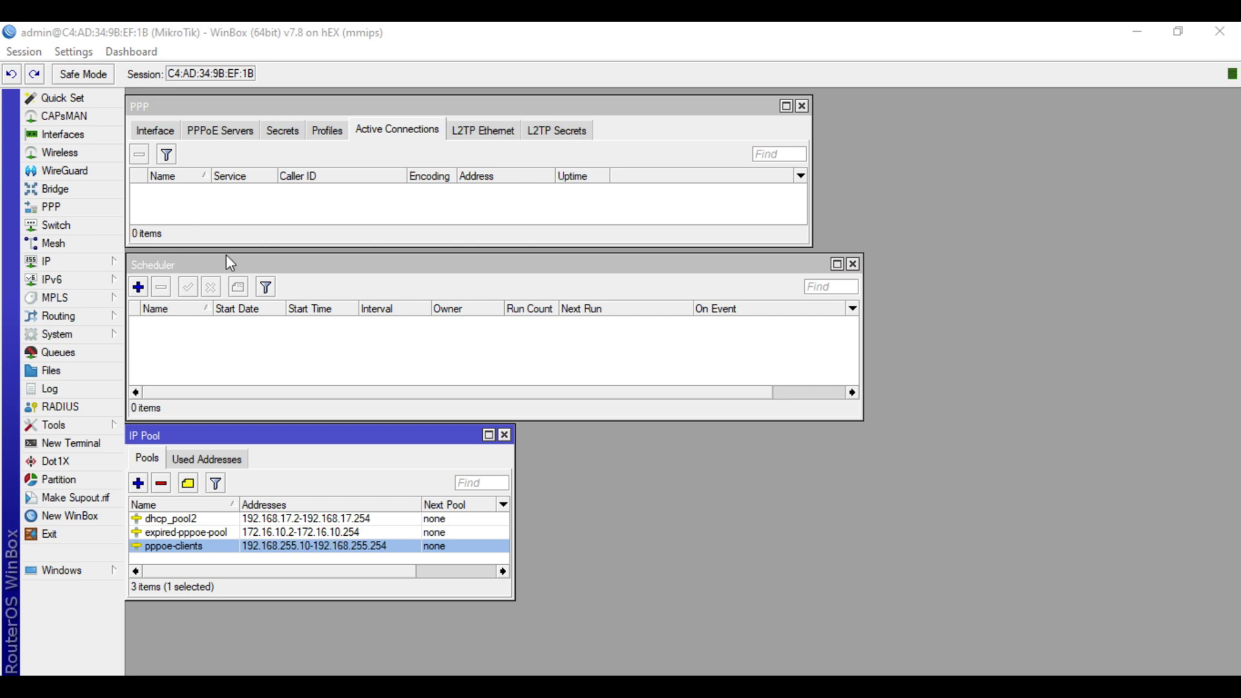
Inspect user1's new 192.168.255.254 session and its new 30d scheduler entry running Jun/19/2023
click(224, 349)
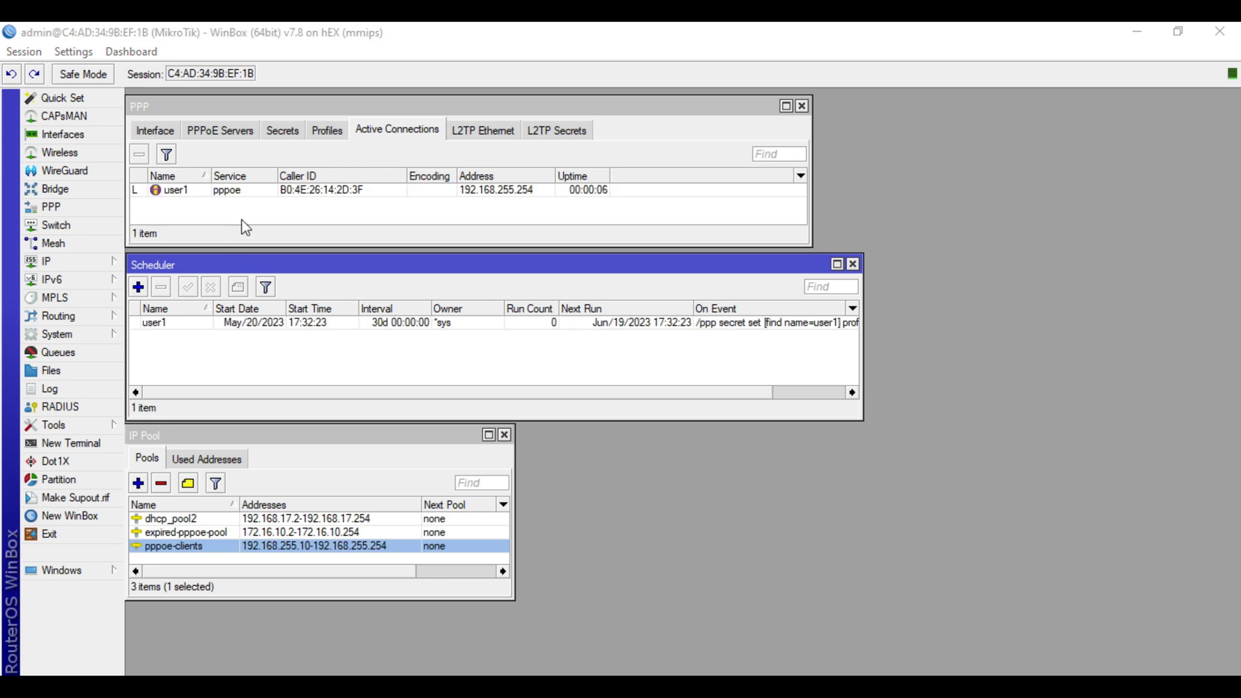
click(190, 191)
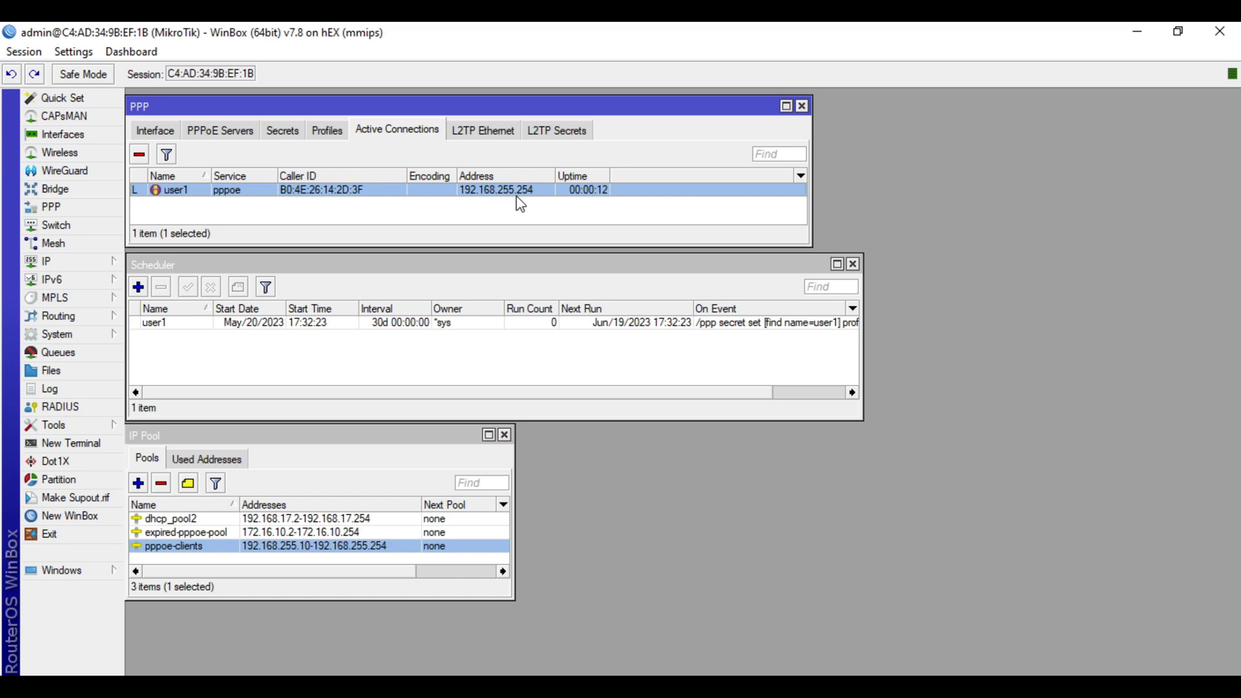
click(349, 265)
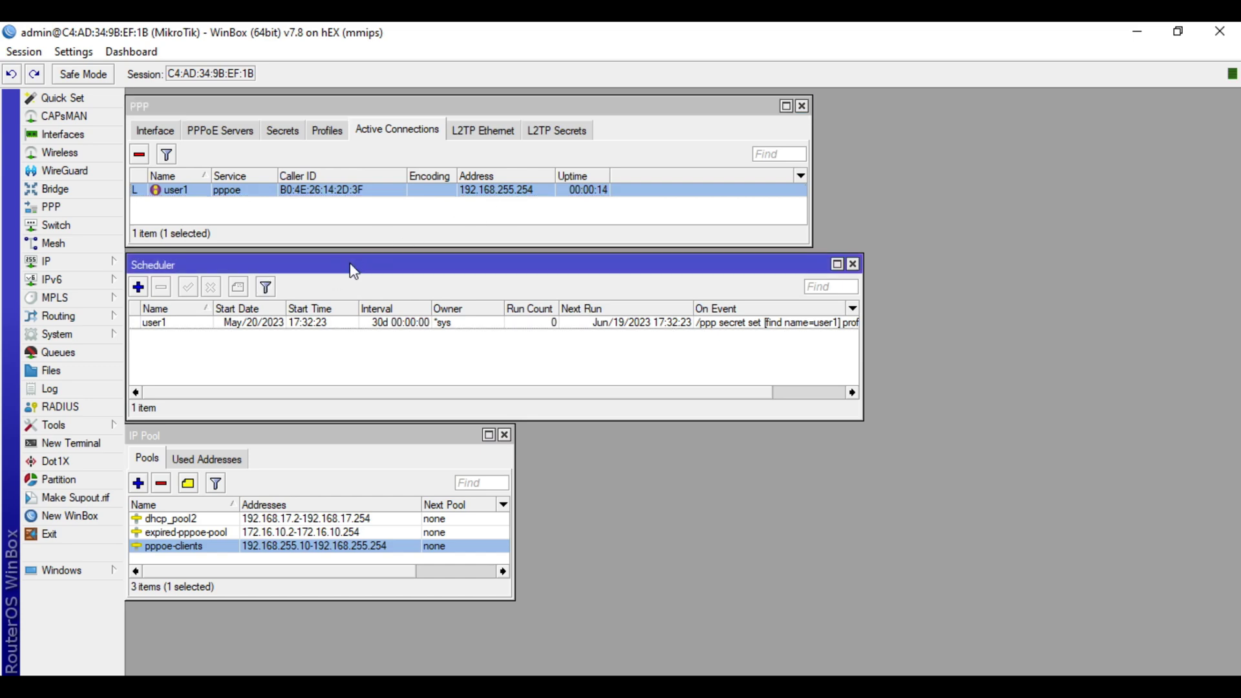
click(201, 325)
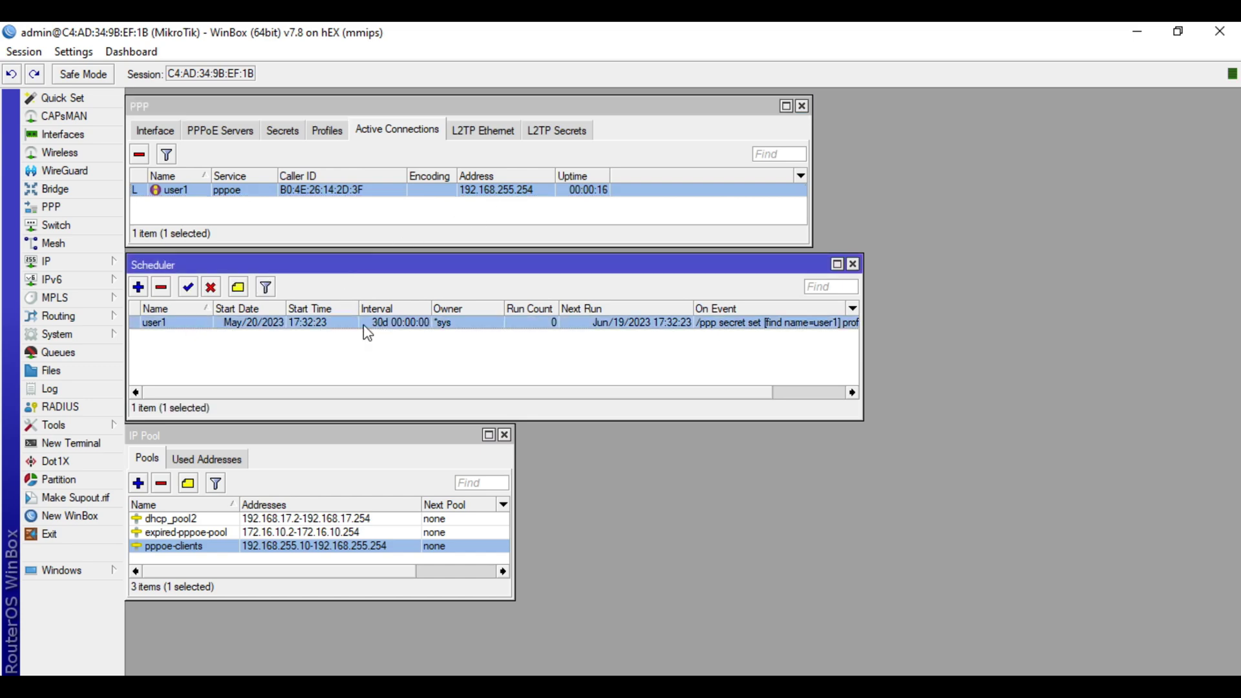